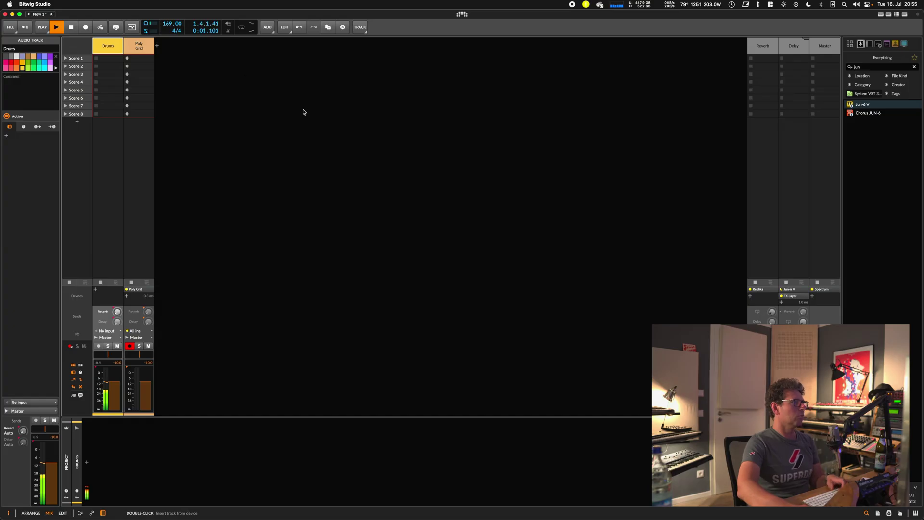
- Open the Poly Grid track's patch for editing and move the ADSR envelope and output closer to the mixer
{"action": "left_click", "coordinate": [129, 39]}
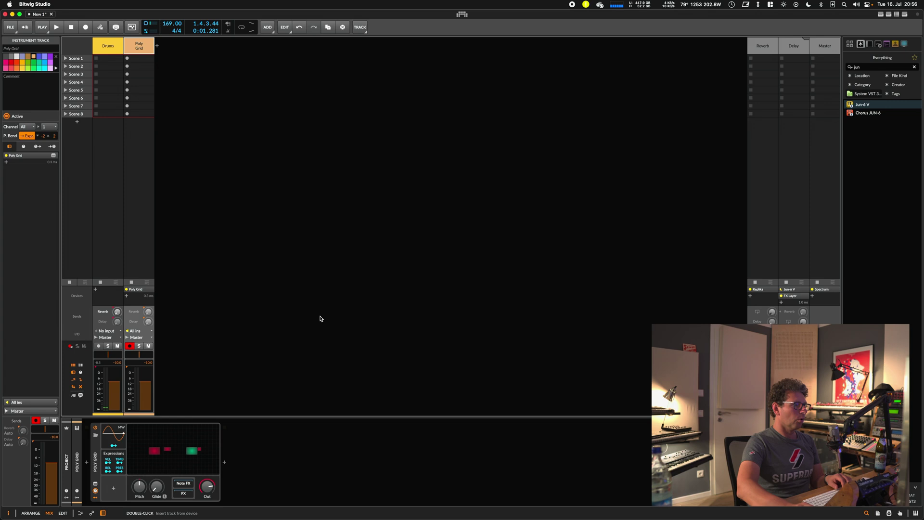
{"action": "double_click", "coordinate": [181, 452]}
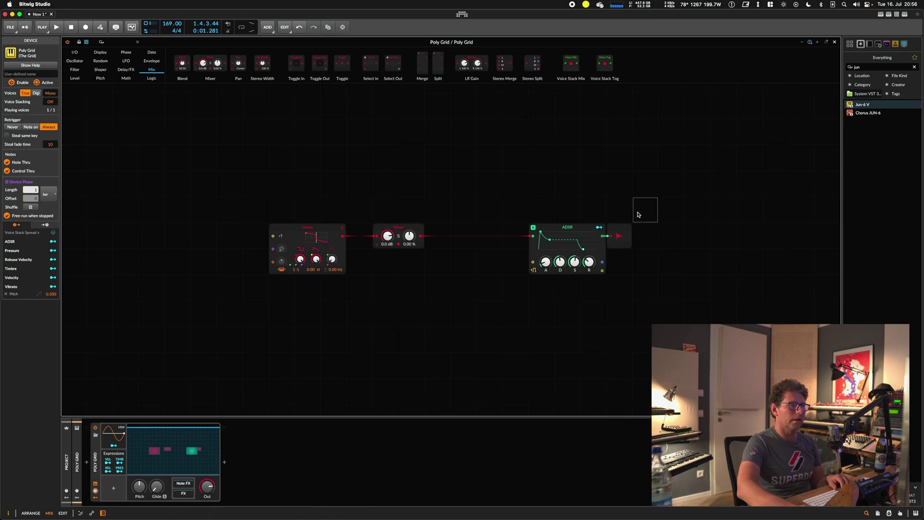
{"action": "left_click", "coordinate": [544, 247]}
{"action": "left_click_drag", "start_coordinate": [567, 230], "coordinate": [490, 231]}
{"action": "left_click", "coordinate": [385, 366]}
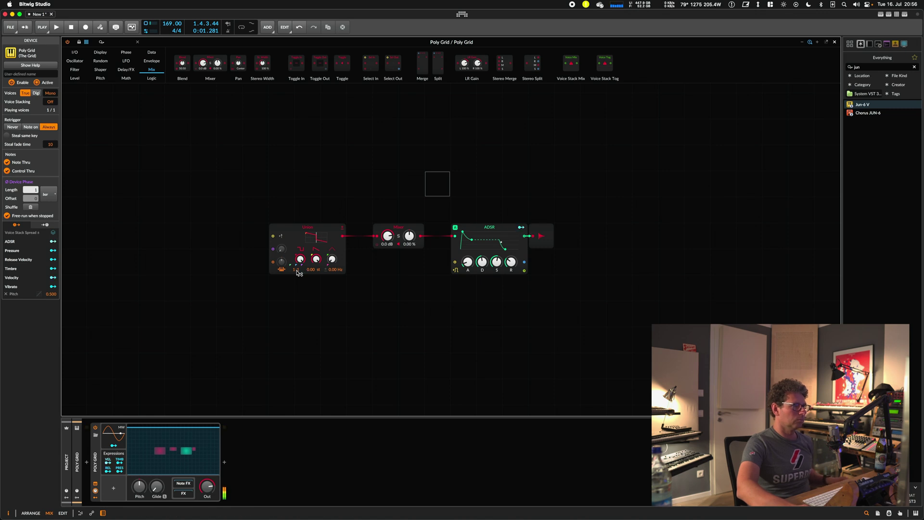
- Duplicate the Union oscillator below the original, feed it into a second mixer channel and set its pitch offset to -0.18 st
{"action": "left_click", "coordinate": [344, 262]}
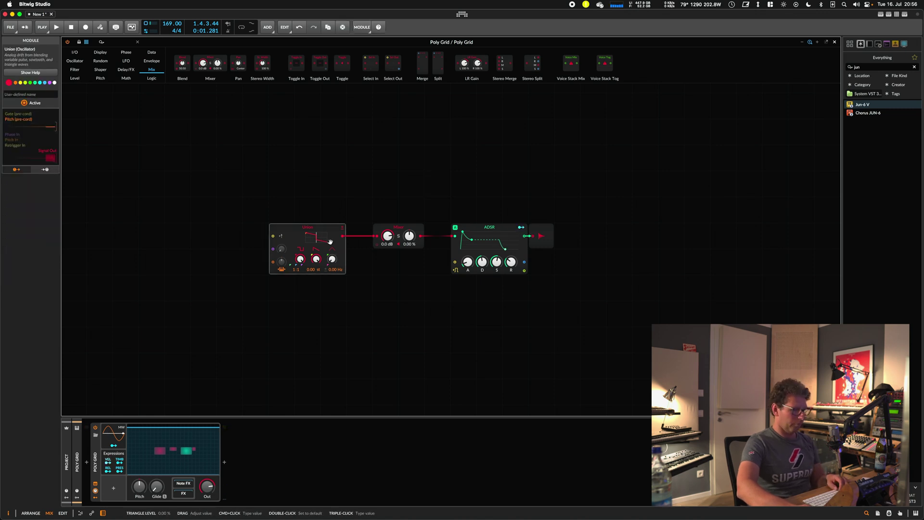
{"action": "key", "text": "super+d"}
{"action": "left_click_drag", "start_coordinate": [407, 226], "coordinate": [302, 278]}
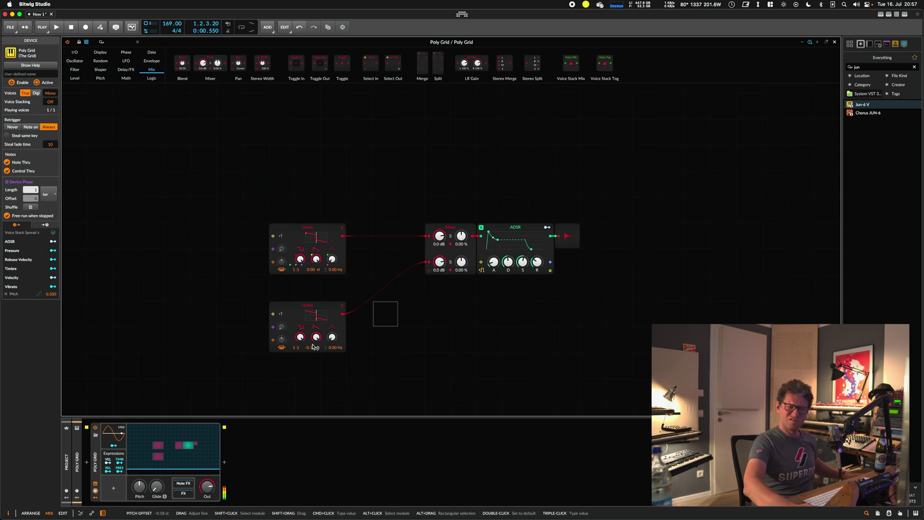
- Duplicate the second Union oscillator below it, connect it to a third mixer channel and set its pitch offset to 0.12 st
{"action": "left_click", "coordinate": [331, 308]}
{"action": "left_click_drag", "start_coordinate": [330, 309], "coordinate": [309, 384]}
{"action": "scroll", "coordinate": [351, 350], "scroll_direction": "down", "scroll_amount": 2}
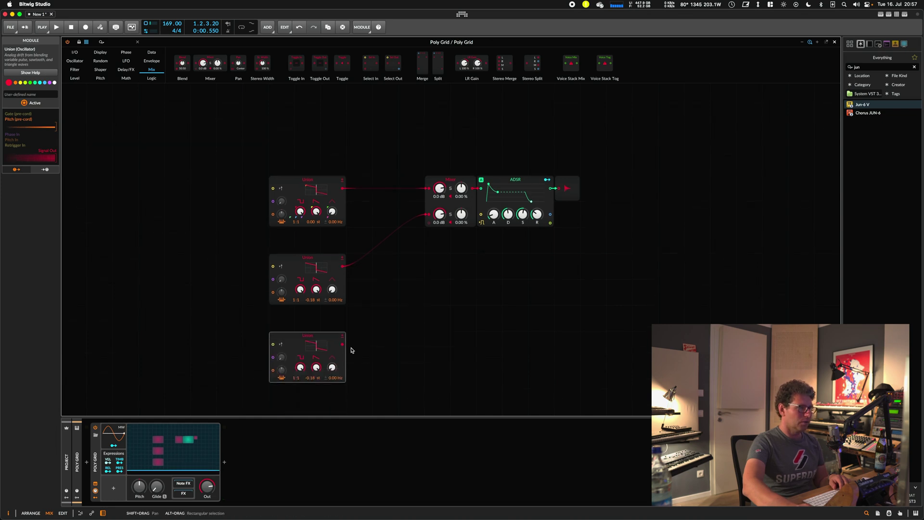
{"action": "left_click_drag", "start_coordinate": [343, 344], "coordinate": [428, 240]}
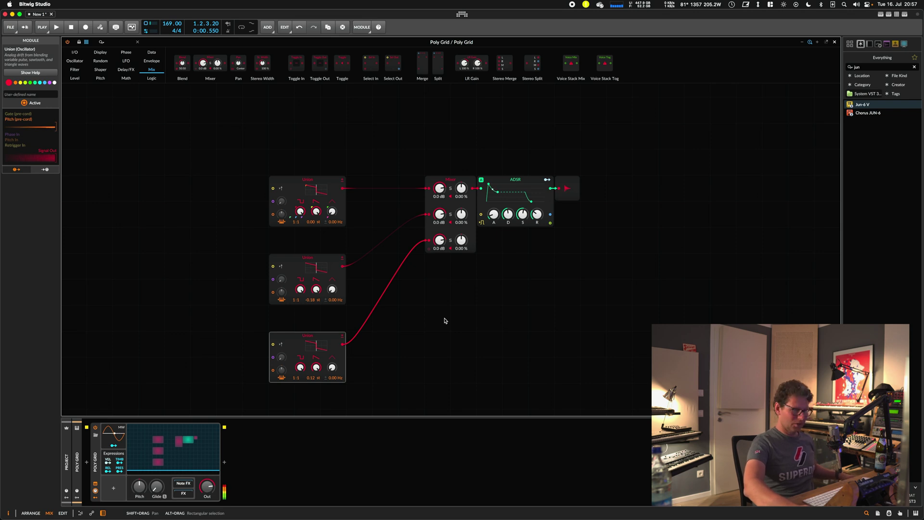
- Insert a Sallen-Key filter between the mixer and the ADSR, try out its resonance and input level, and set its cutoff to 33.5 kHz
{"action": "left_click", "coordinate": [438, 302]}
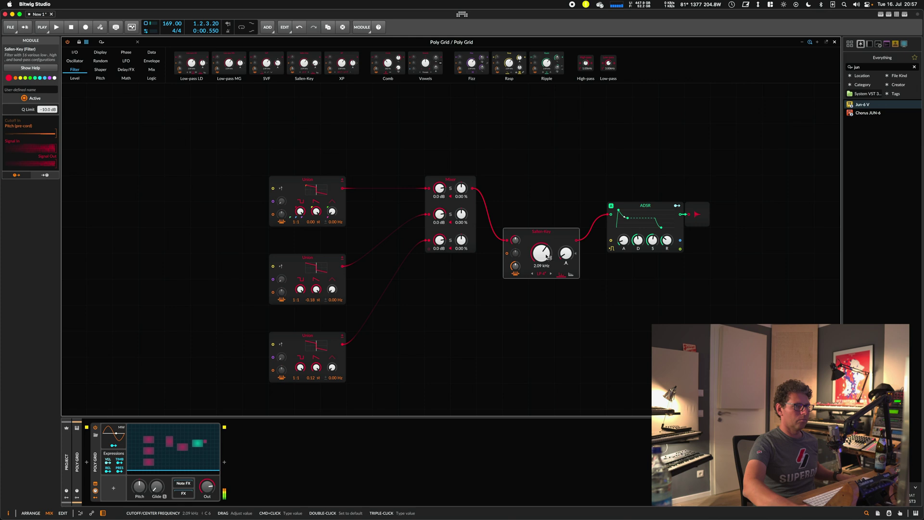
{"action": "left_click_drag", "start_coordinate": [547, 258], "coordinate": [547, 243]}
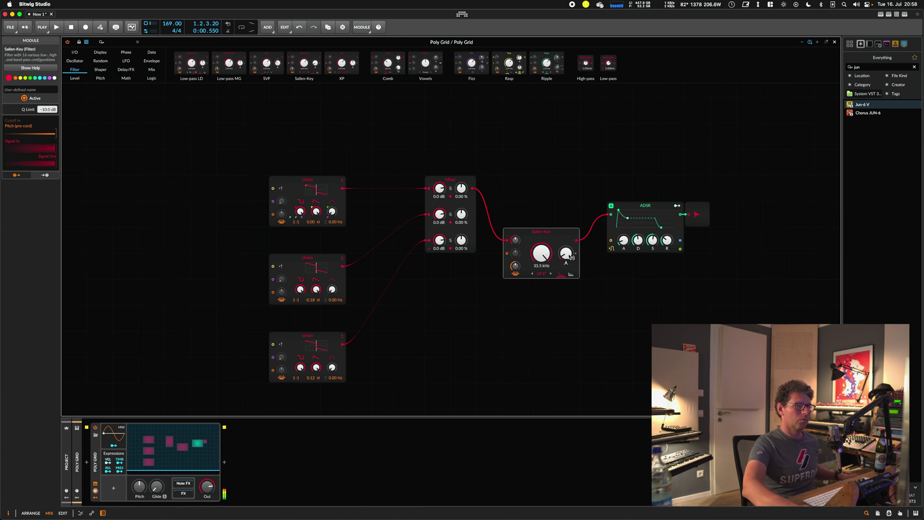
{"action": "left_click_drag", "start_coordinate": [569, 256], "coordinate": [541, 272]}
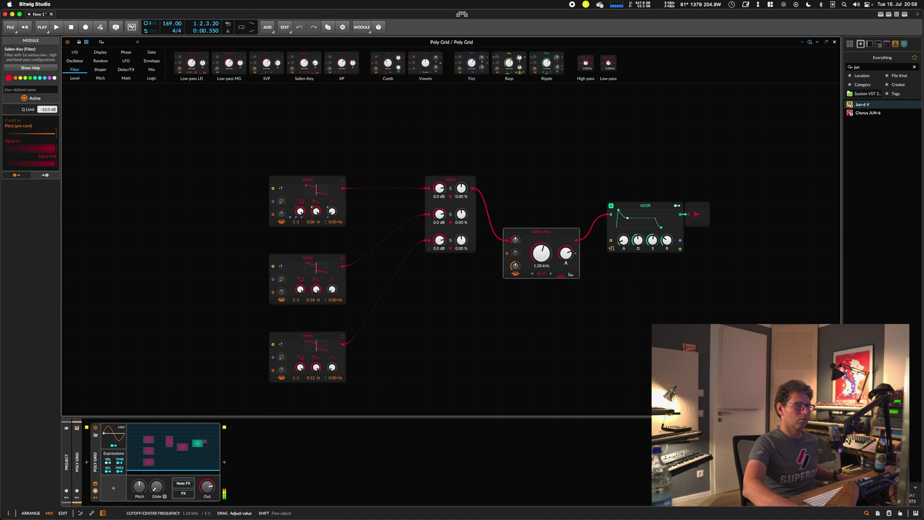
{"action": "left_click_drag", "start_coordinate": [515, 239], "coordinate": [515, 240]}
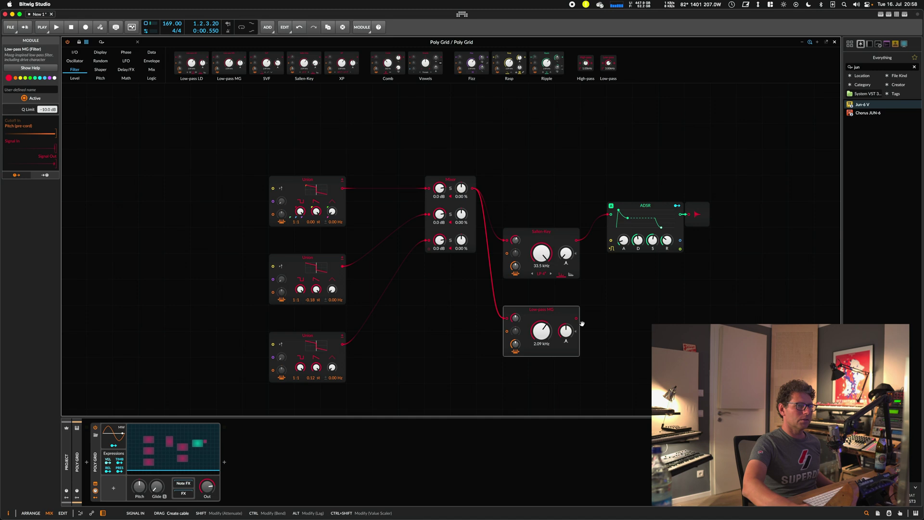
- Add a Low-pass MG filter below the Sallen-Key, route the mixer through it into the ADSR and set its cutoff to 3.84 kHz
{"action": "left_click_drag", "start_coordinate": [608, 219], "coordinate": [609, 215]}
{"action": "left_click_drag", "start_coordinate": [541, 332], "coordinate": [541, 322]}
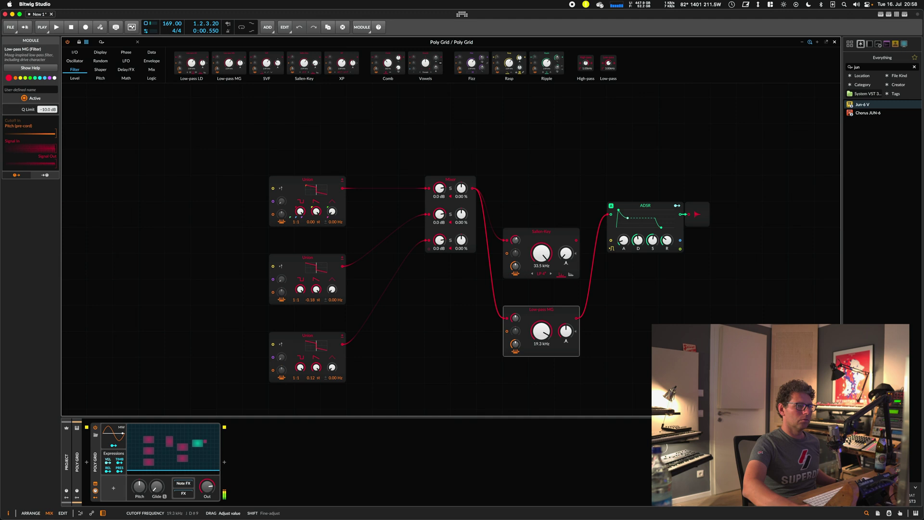
{"action": "left_click_drag", "start_coordinate": [542, 331], "coordinate": [504, 367]}
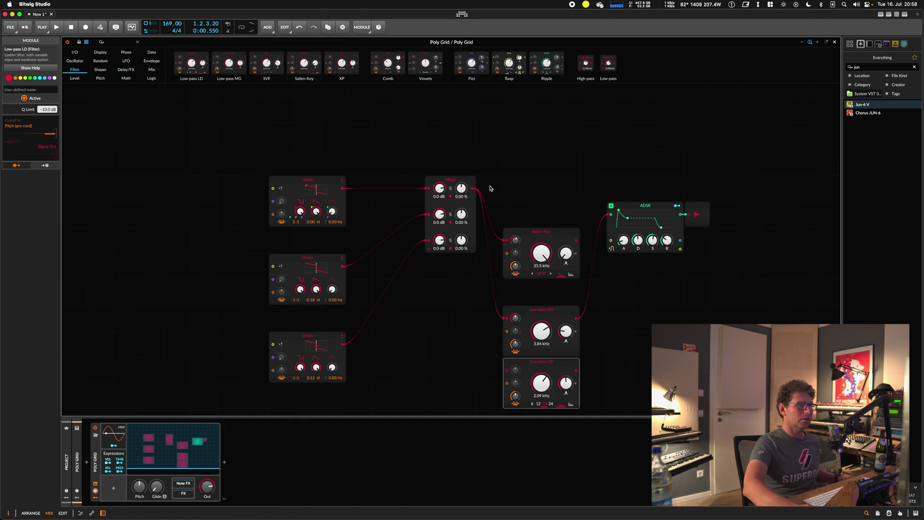
- Route the mixer through a new Low-pass LD filter into the ADSR, lower its resonance and set its cutoff to 1.86 kHz
{"action": "left_click_drag", "start_coordinate": [474, 188], "coordinate": [506, 369]}
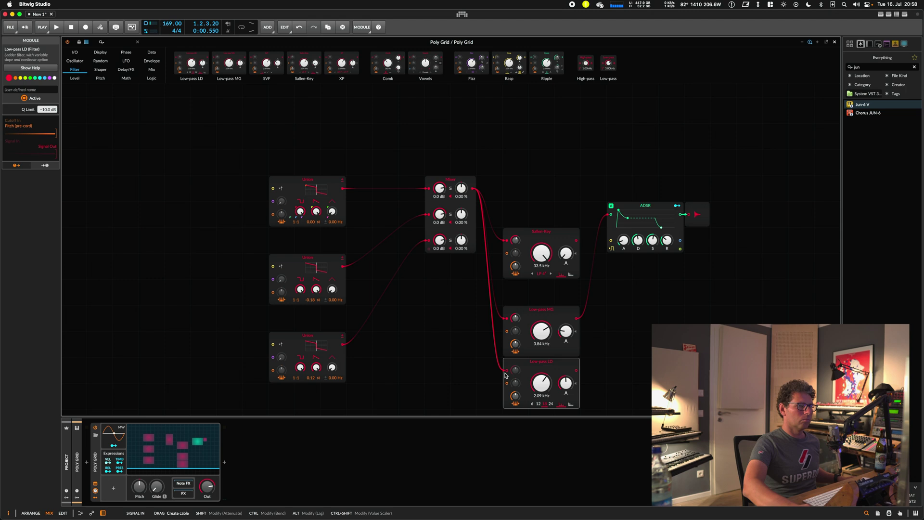
{"action": "left_click_drag", "start_coordinate": [608, 286], "coordinate": [612, 214]}
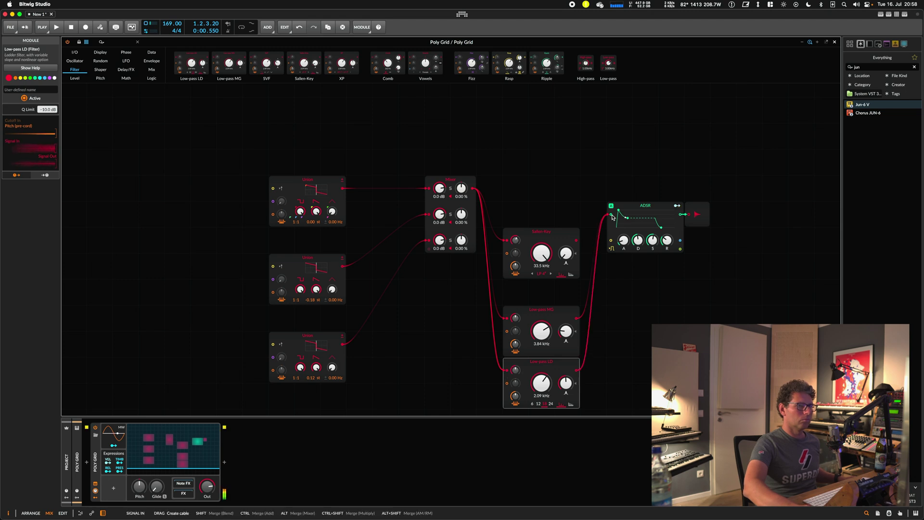
{"action": "left_click_drag", "start_coordinate": [566, 383], "coordinate": [542, 389]}
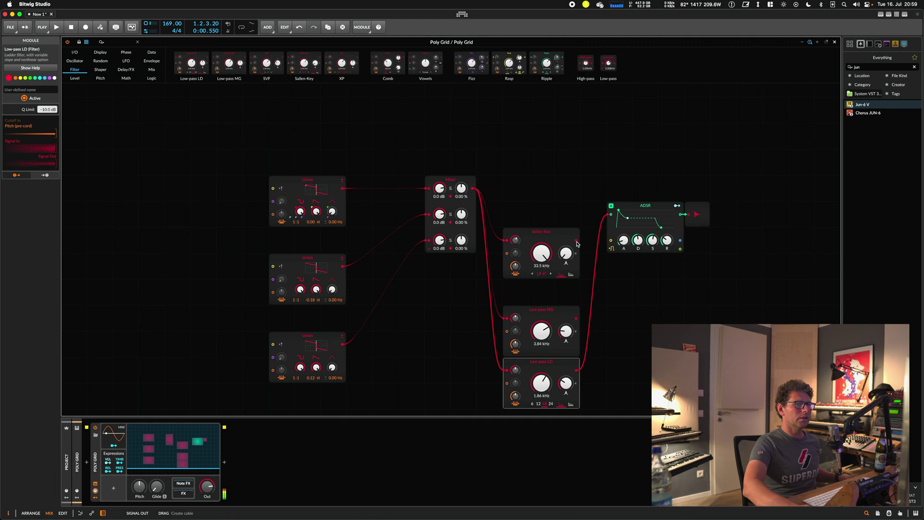
- Route the Sallen-Key filter's output back into the ADSR, raise its resonance and set its cutoff to 2.56 kHz
{"action": "left_click_drag", "start_coordinate": [596, 227], "coordinate": [611, 215]}
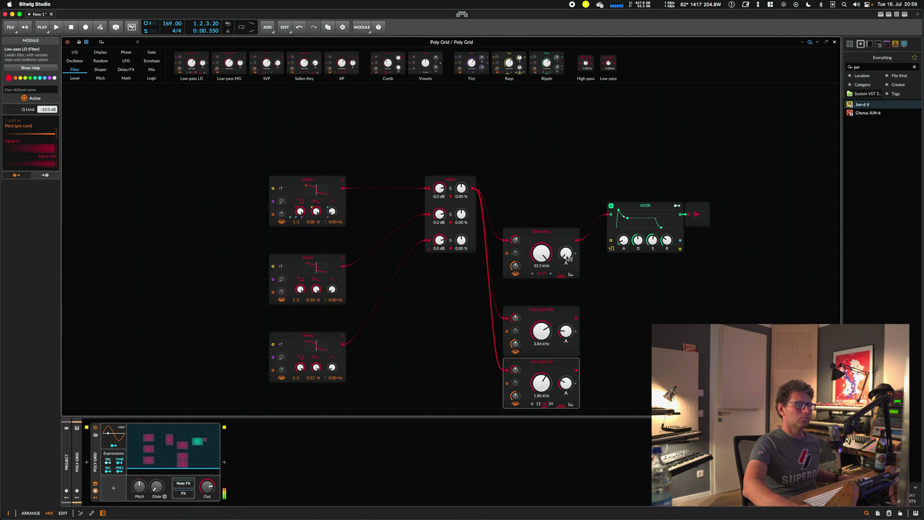
{"action": "left_click_drag", "start_coordinate": [541, 254], "coordinate": [541, 284]}
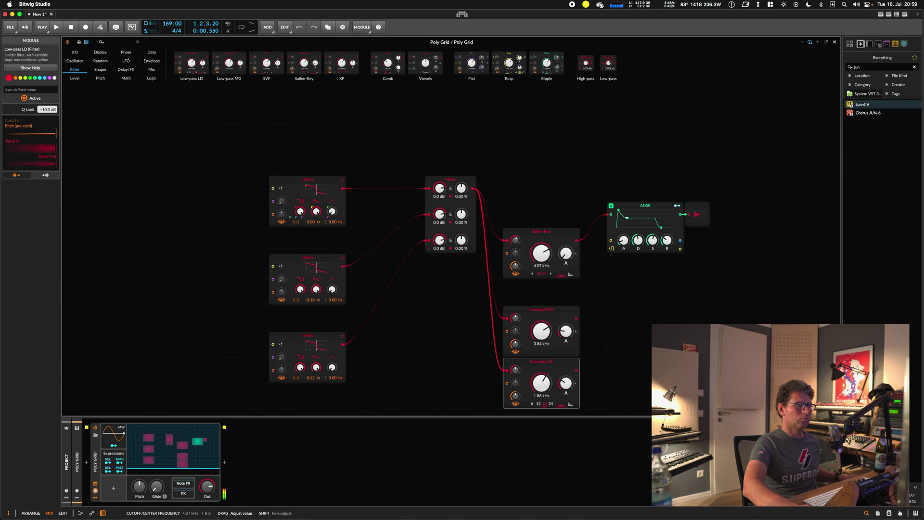
{"action": "mouse_move", "coordinate": [547, 260]}
{"action": "left_mouse_down"}
{"action": "mouse_move", "coordinate": [566, 255]}
{"action": "mouse_move", "coordinate": [541, 263]}
{"action": "mouse_move", "coordinate": [541, 249]}
{"action": "left_mouse_up"}
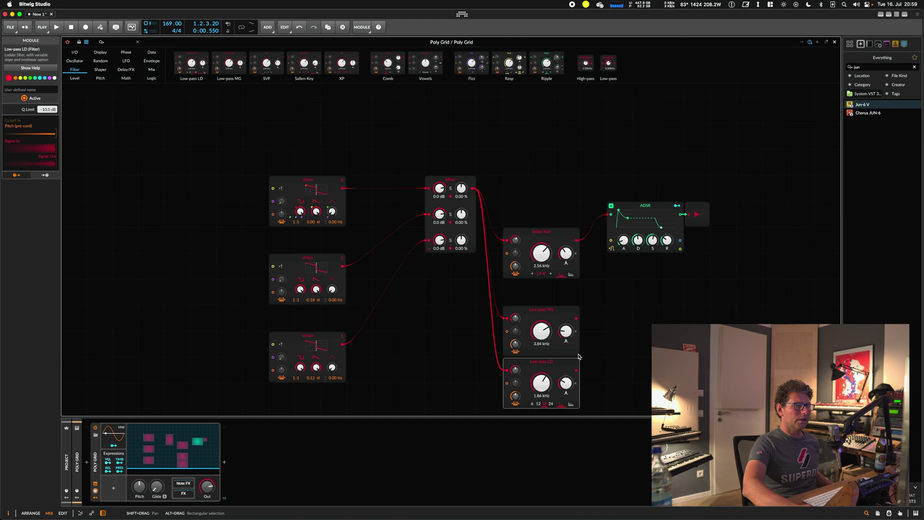
- Connect the Low-pass LD filter's output to the ADSR, set its cutoff to 4.43 kHz and place it above the other filters
{"action": "left_click_drag", "start_coordinate": [578, 370], "coordinate": [610, 215]}
{"action": "left_click_drag", "start_coordinate": [541, 383], "coordinate": [541, 388]}
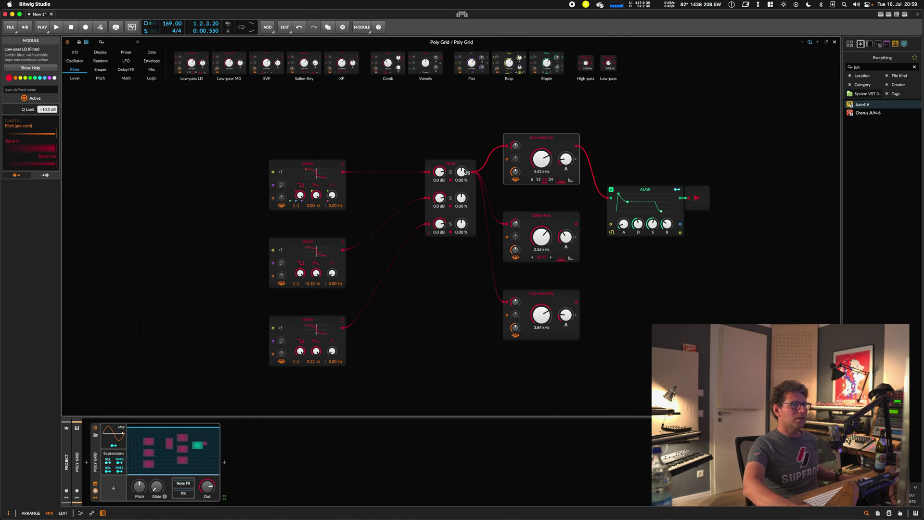
- Pan the three mixer channels to -62.0 %, 43.0 % and -42.0 %
{"action": "left_click_drag", "start_coordinate": [464, 176], "coordinate": [461, 191]}
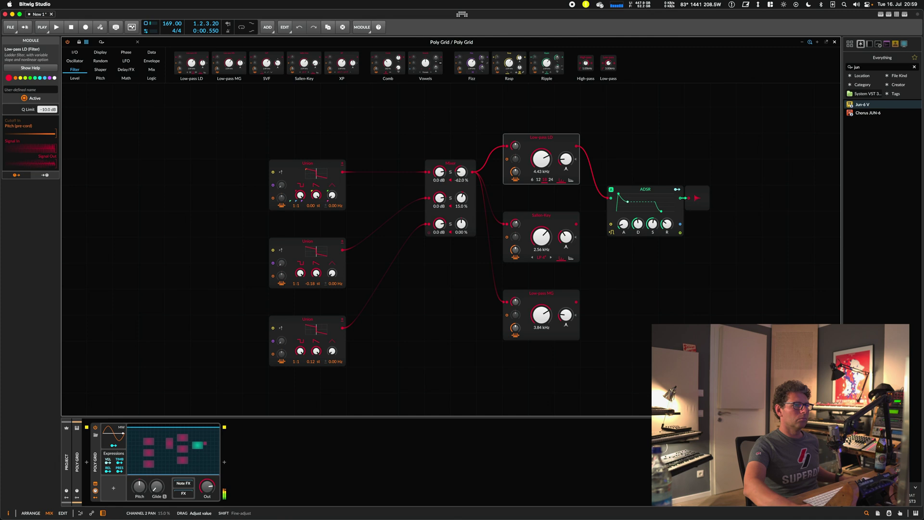
{"action": "left_click_drag", "start_coordinate": [461, 224], "coordinate": [462, 250]}
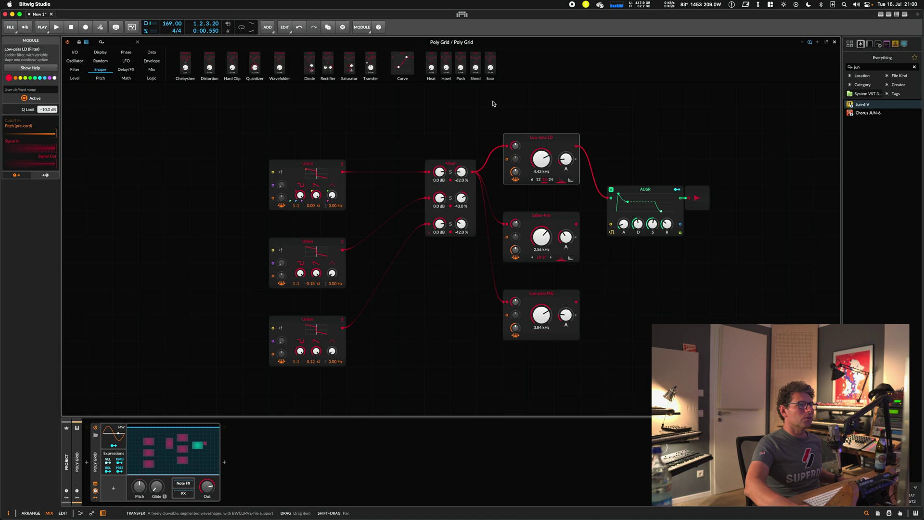
- Make room before the ADSR and output, and insert a Wavefolder at +18.0 dB between the Low-pass LD filter and the ADSR
{"action": "left_click_drag", "start_coordinate": [732, 160], "coordinate": [623, 256]}
{"action": "left_click_drag", "start_coordinate": [639, 199], "coordinate": [717, 198]}
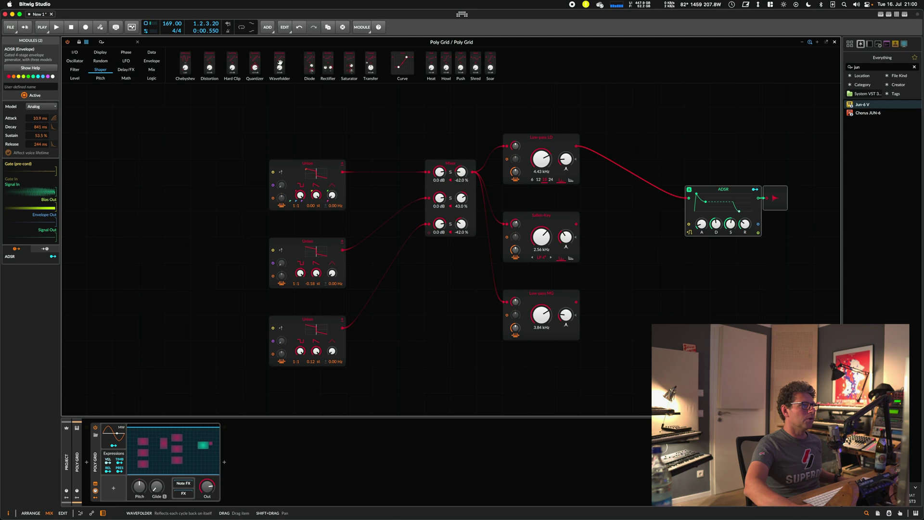
{"action": "left_click_drag", "start_coordinate": [279, 65], "coordinate": [617, 197]}
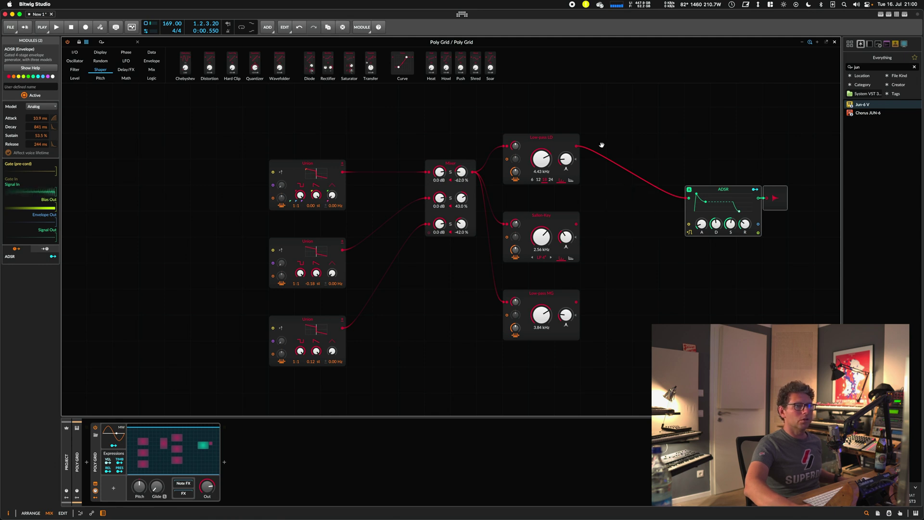
{"action": "left_click_drag", "start_coordinate": [576, 146], "coordinate": [610, 199]}
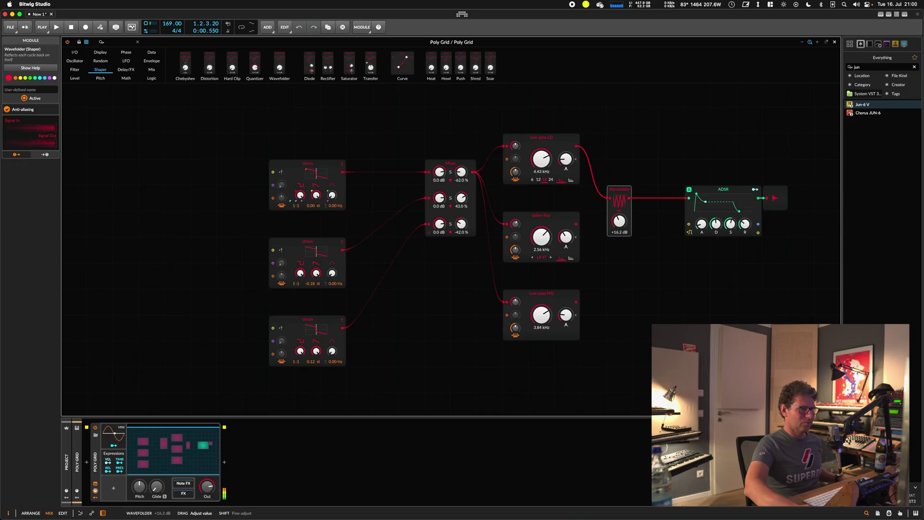
{"action": "left_click_drag", "start_coordinate": [619, 221], "coordinate": [619, 226]}
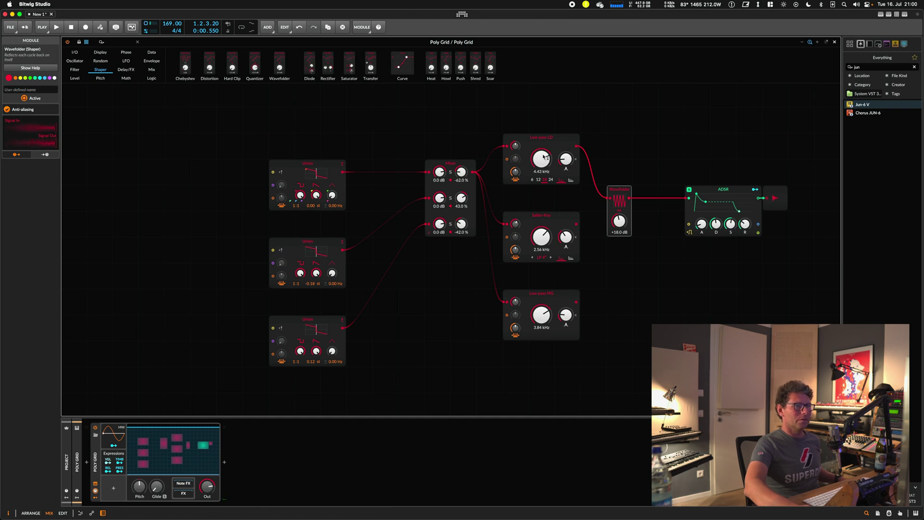
- Set the Low-pass LD filter's cutoff to 1.44 kHz and its resonance to 37.2 %
{"action": "mouse_move", "coordinate": [553, 166]}
{"action": "left_mouse_down"}
{"action": "mouse_move", "coordinate": [554, 198]}
{"action": "mouse_move", "coordinate": [554, 181]}
{"action": "left_mouse_up"}
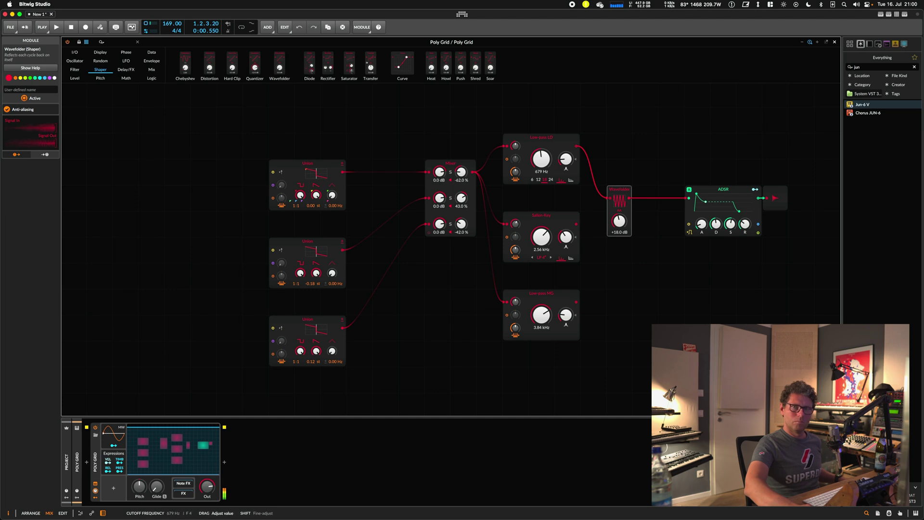
{"action": "left_click_drag", "start_coordinate": [542, 163], "coordinate": [541, 162]}
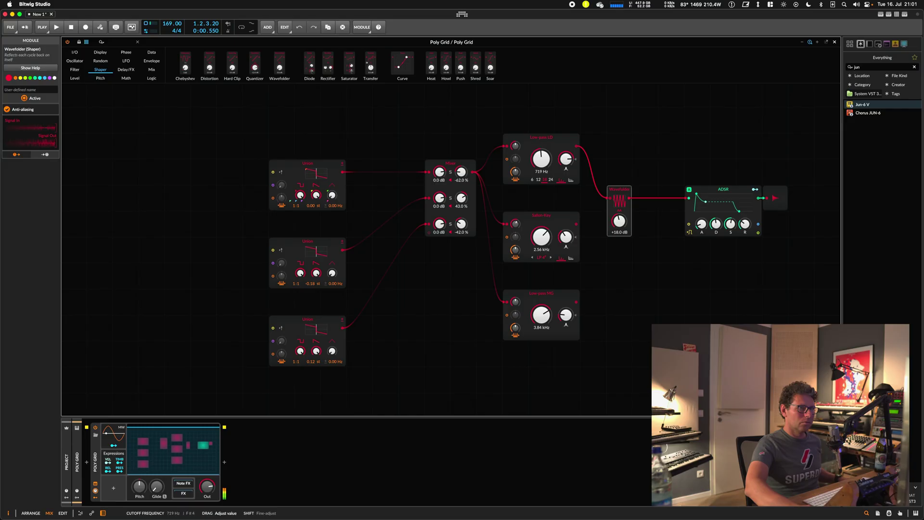
{"action": "left_click_drag", "start_coordinate": [541, 159], "coordinate": [565, 172]}
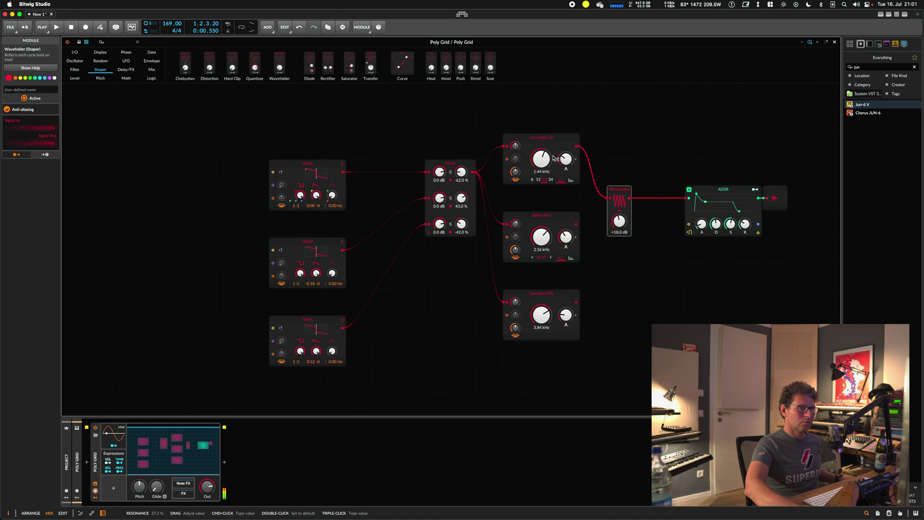
- Insert a Blend module mixing the Low-pass LD and Low-pass MG filters and feed its output into the Wavefolder
{"action": "left_click_drag", "start_coordinate": [806, 153], "coordinate": [603, 256]}
{"action": "left_click_drag", "start_coordinate": [626, 199], "coordinate": [619, 250]}
{"action": "left_click", "coordinate": [671, 172]}
{"action": "left_click", "coordinate": [152, 70]}
{"action": "left_click_drag", "start_coordinate": [577, 148], "coordinate": [609, 259]}
{"action": "left_click_drag", "start_coordinate": [642, 198], "coordinate": [671, 214]}
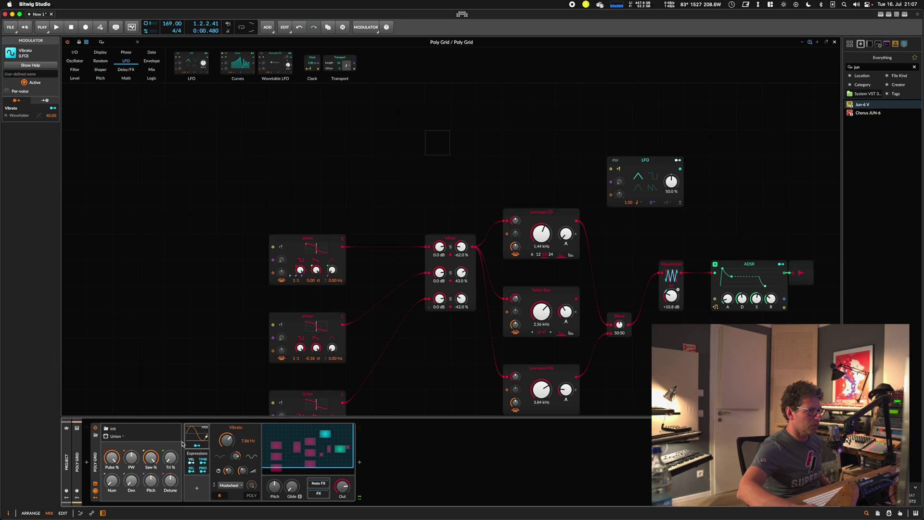
- Slow the Vibrato modulator's rate to 3.13 Hz and audition the patch with transport playback
{"action": "left_click_drag", "start_coordinate": [227, 439], "coordinate": [227, 455]}
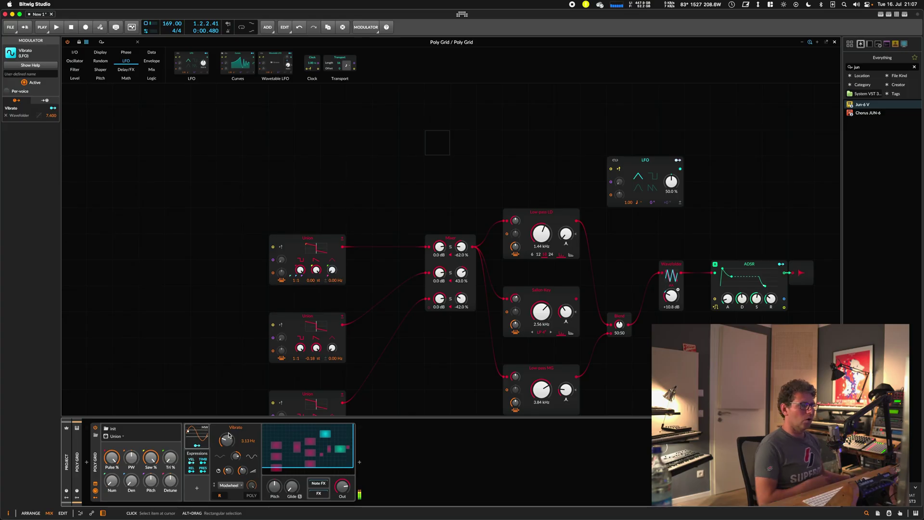
{"action": "key", "text": "space"}
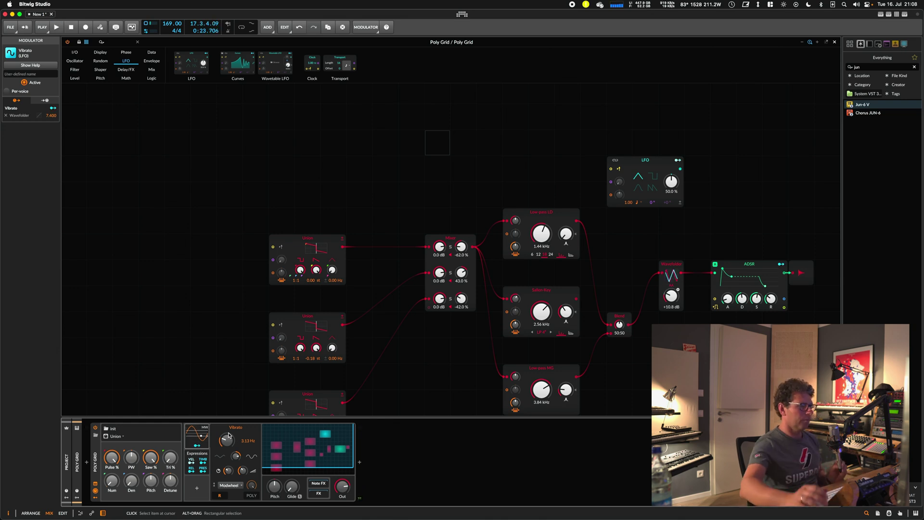
{"action": "key", "text": "space"}
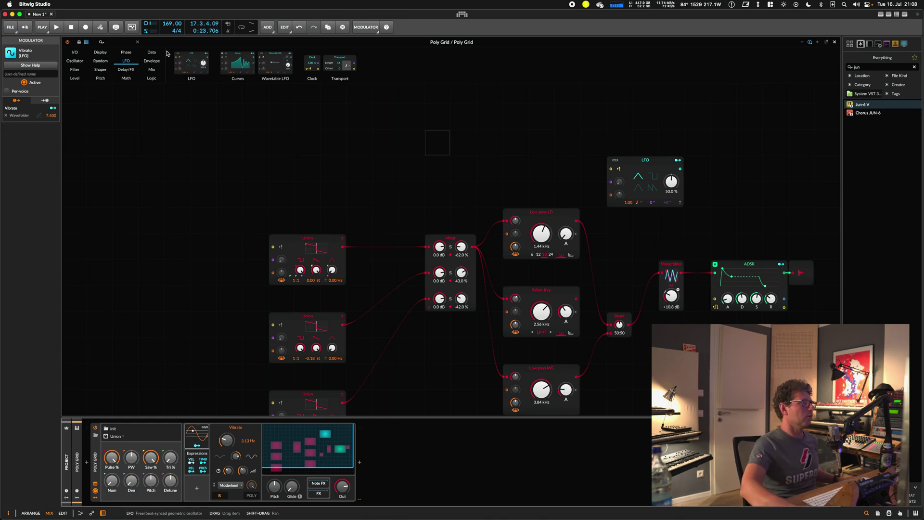
- Look over the available Delay/FX modules and select the Poly Grid device in the device chain
{"action": "left_click", "coordinate": [133, 71]}
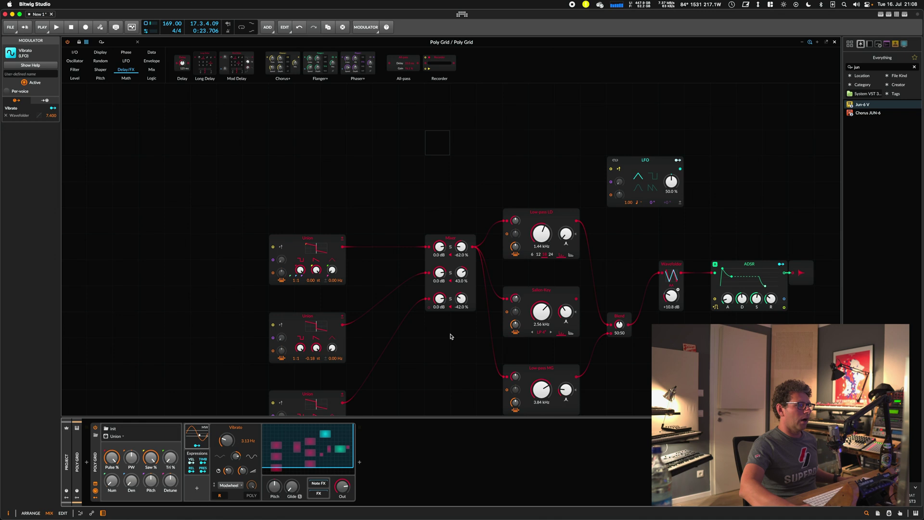
{"action": "left_click", "coordinate": [429, 440]}
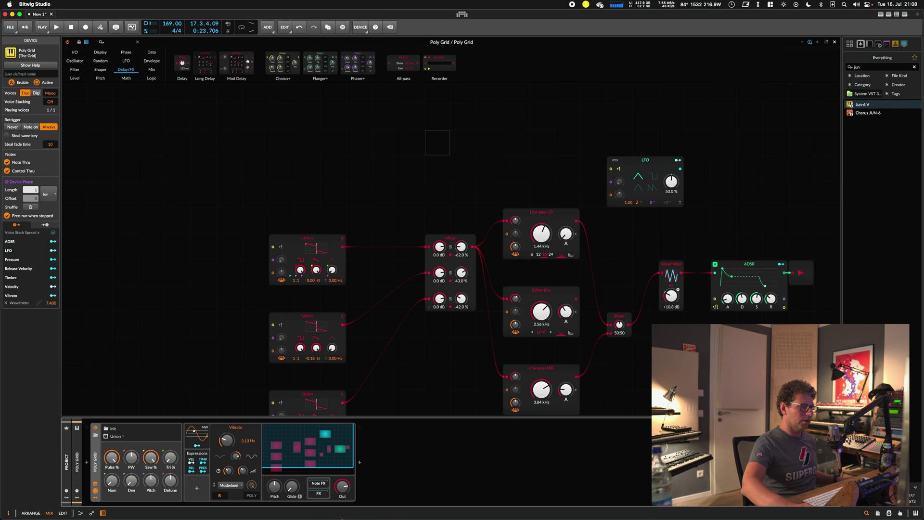
- Insert a Phaser+ module between the Wavefolder and the ADSR
{"action": "left_click", "coordinate": [453, 126]}
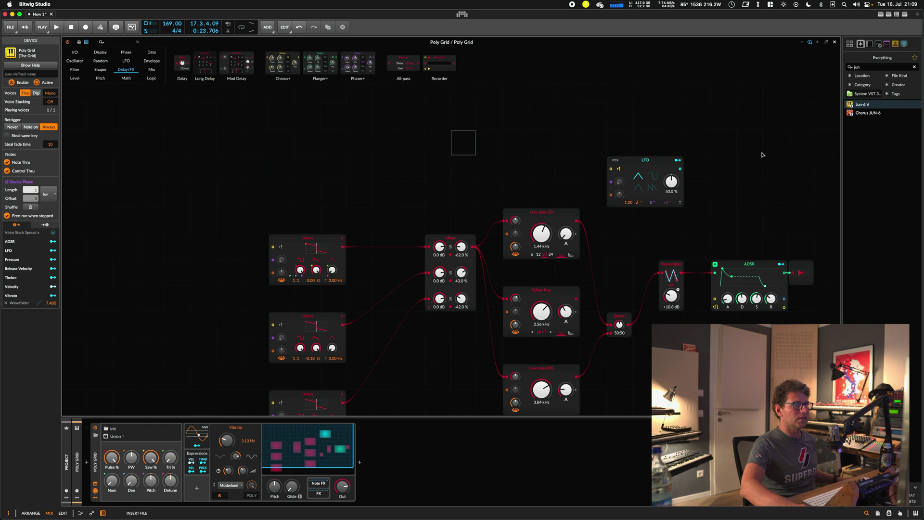
{"action": "left_click_drag", "start_coordinate": [377, 91], "coordinate": [770, 337]}
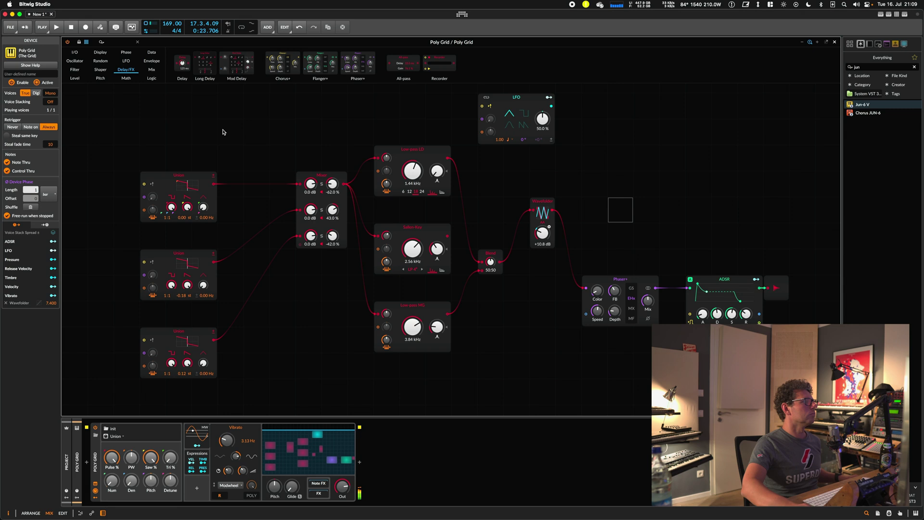
- Add a Diode shaper fed by the filter Blend and insert a duplicated Blend between the Wavefolder and Phaser+
{"action": "left_click", "coordinate": [100, 70]}
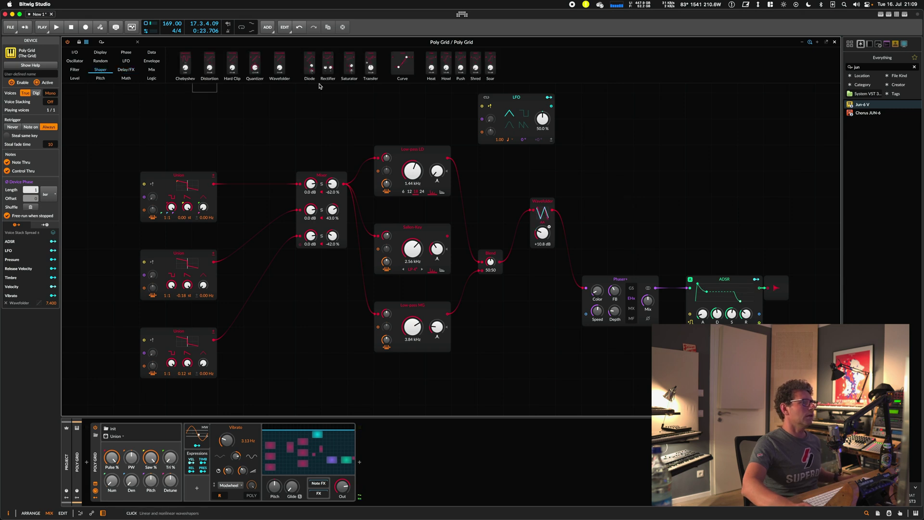
{"action": "left_click_drag", "start_coordinate": [310, 65], "coordinate": [610, 372]}
{"action": "left_click", "coordinate": [498, 254]}
{"action": "key", "text": "super+d"}
{"action": "left_click", "coordinate": [592, 379]}
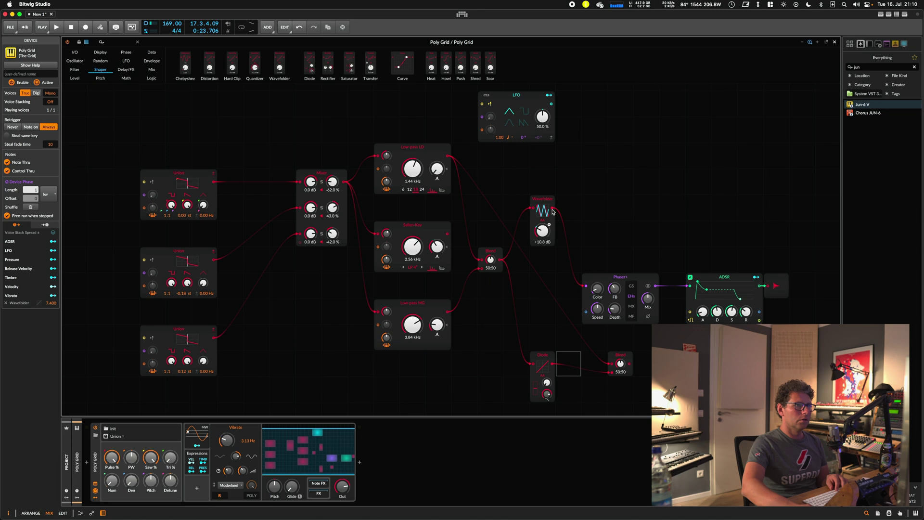
{"action": "left_click_drag", "start_coordinate": [553, 210], "coordinate": [611, 364]}
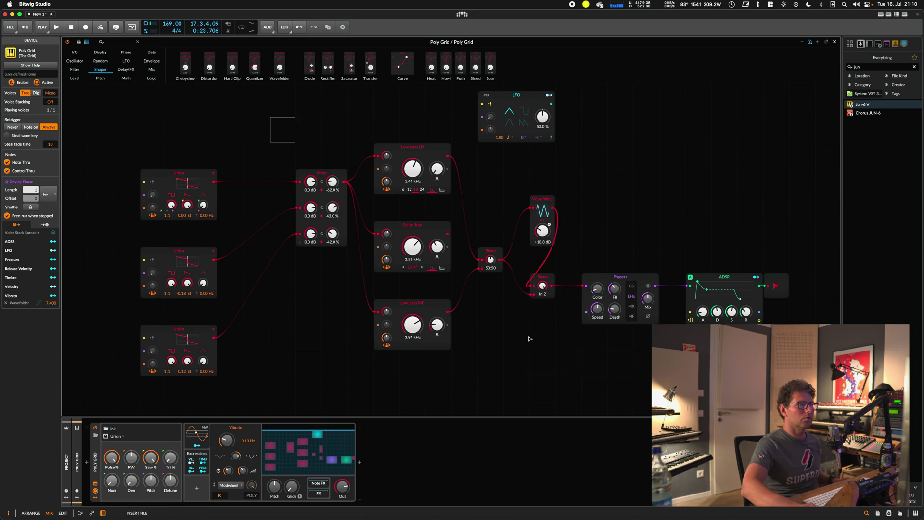
- Add a Hard Clip at +19.0 dB parallel to the Wavefolder, wired from the filter Blend into the second Blend
{"action": "left_click_drag", "start_coordinate": [529, 339], "coordinate": [541, 325]}
{"action": "left_click_drag", "start_coordinate": [499, 262], "coordinate": [533, 377]}
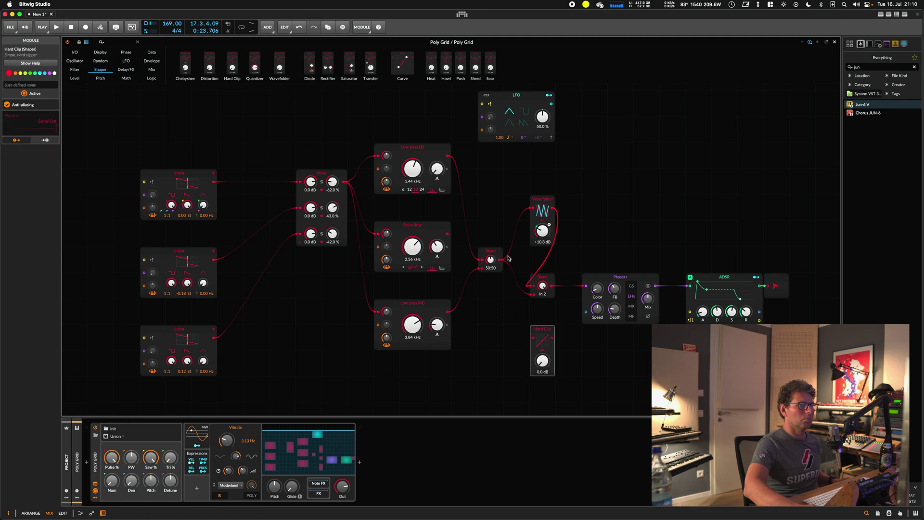
{"action": "left_click_drag", "start_coordinate": [500, 260], "coordinate": [532, 337]}
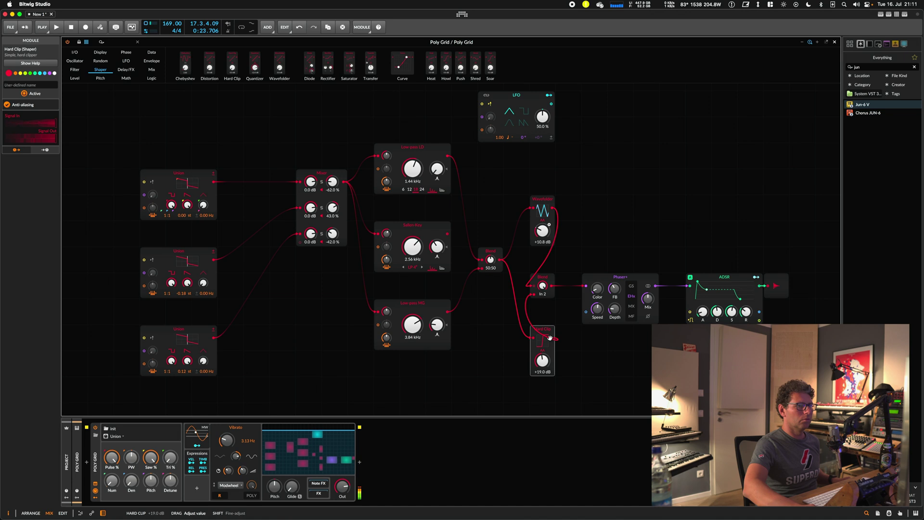
- Replace the Hard Clip with a Quantizer at -12.0 dB and set the Blend before Phaser+ to 39:61
{"action": "key", "text": "Delete"}
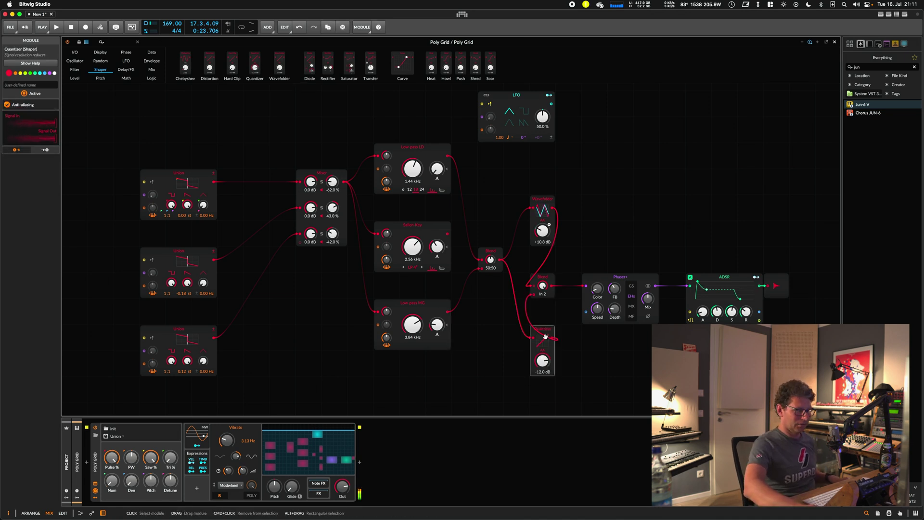
{"action": "left_click_drag", "start_coordinate": [546, 287], "coordinate": [543, 275]}
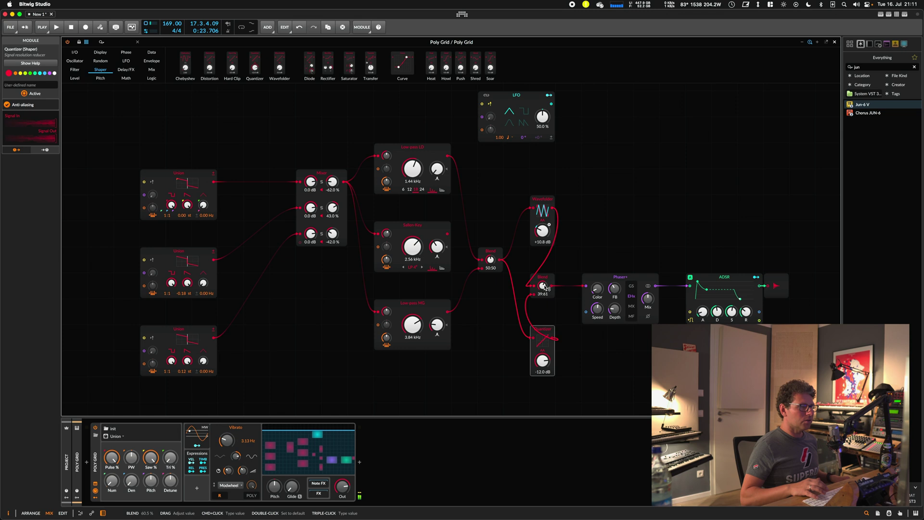
{"action": "left_click_drag", "start_coordinate": [218, 142], "coordinate": [252, 117]}
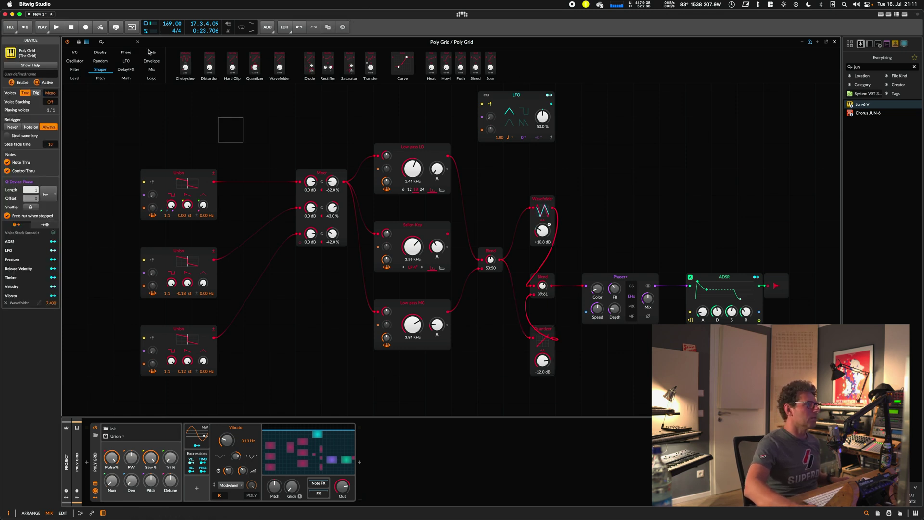
- Insert a Chorus+ between the Quantizer and the second Blend and set its modulation depth to 41.5 %
{"action": "left_click", "coordinate": [126, 52]}
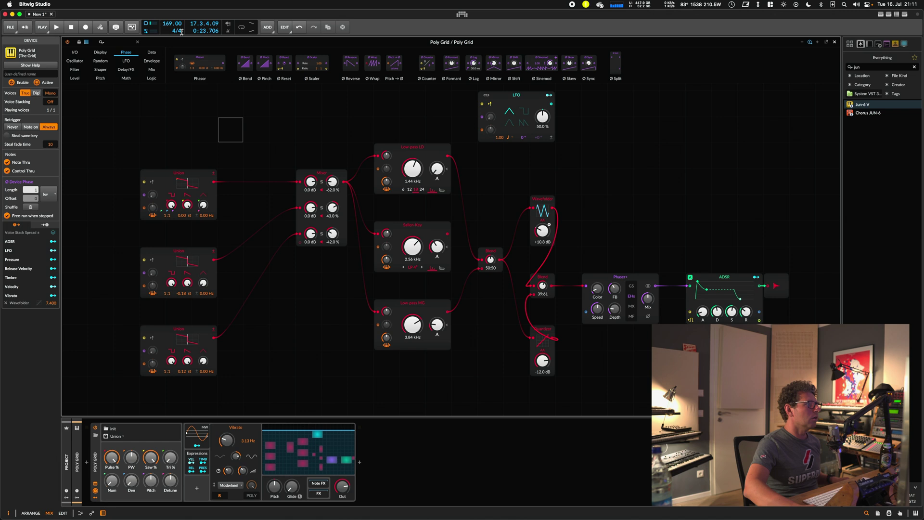
{"action": "left_click", "coordinate": [126, 70]}
{"action": "left_click_drag", "start_coordinate": [282, 65], "coordinate": [609, 366]}
{"action": "left_click_drag", "start_coordinate": [655, 364], "coordinate": [534, 294]}
{"action": "left_click_drag", "start_coordinate": [615, 386], "coordinate": [614, 366]}
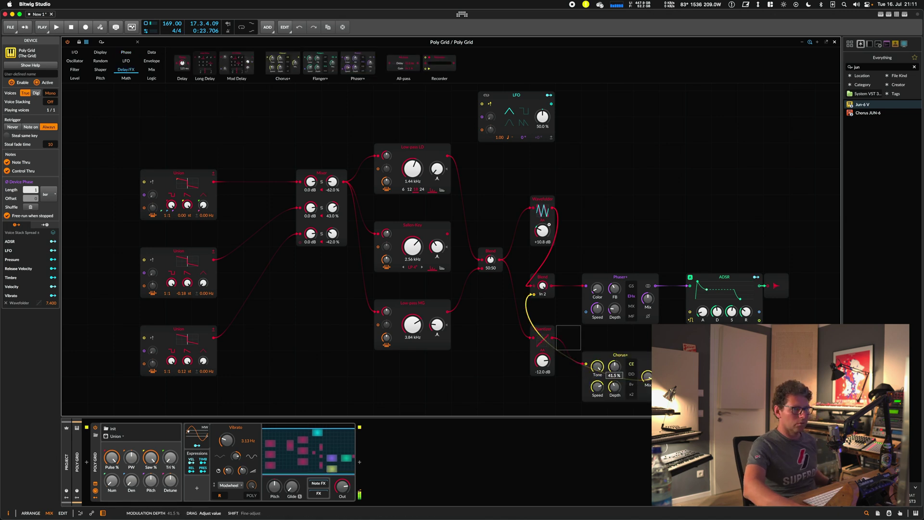
- Adjust the Chorus+ width using its 8v character and set the Blend before Phaser+ to 2:98
{"action": "left_click", "coordinate": [631, 374]}
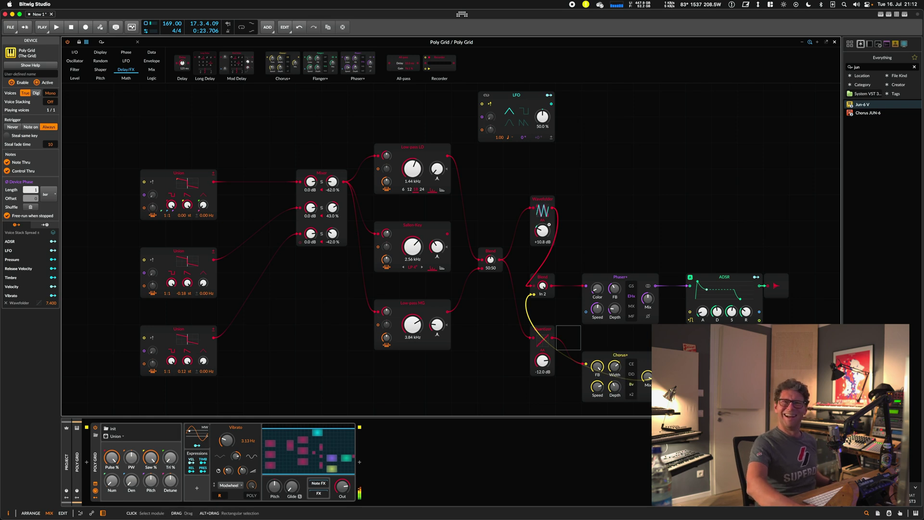
{"action": "left_click_drag", "start_coordinate": [614, 367], "coordinate": [615, 367]}
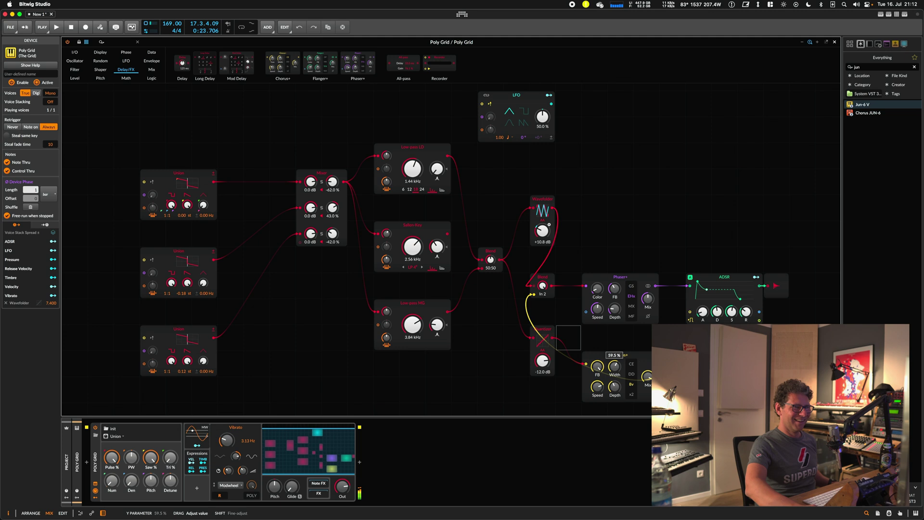
{"action": "left_click_drag", "start_coordinate": [543, 285], "coordinate": [542, 296]}
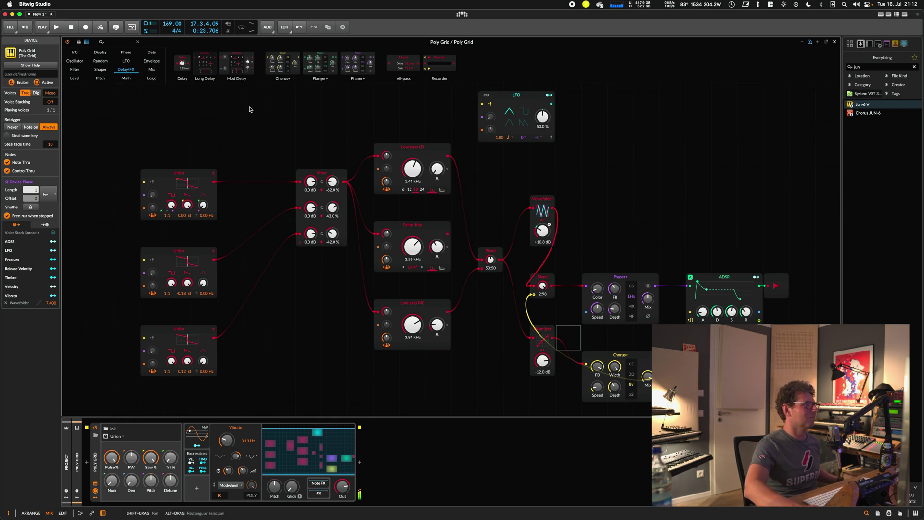
- Insert a Transfer shaper between the Quantizer and Chorus+
{"action": "left_click", "coordinate": [100, 69]}
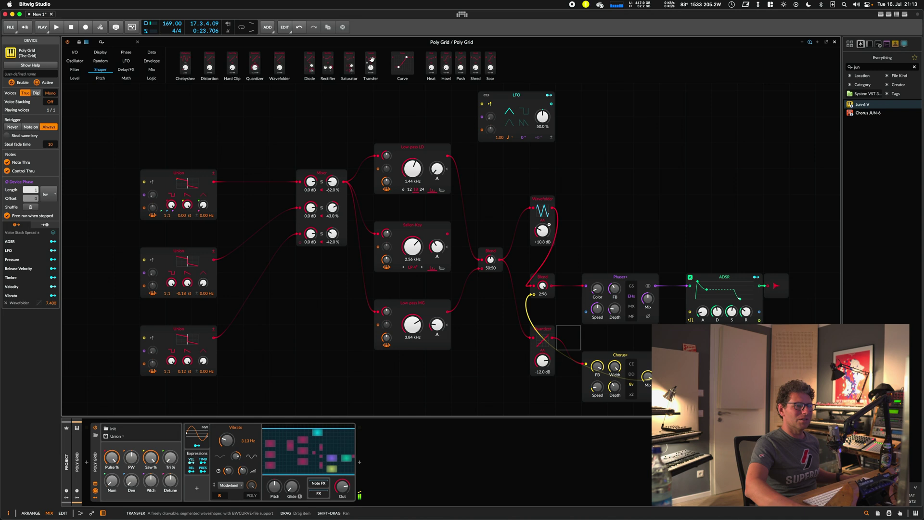
{"action": "left_click_drag", "start_coordinate": [620, 355], "coordinate": [751, 355]}
{"action": "left_click_drag", "start_coordinate": [620, 364], "coordinate": [597, 367]}
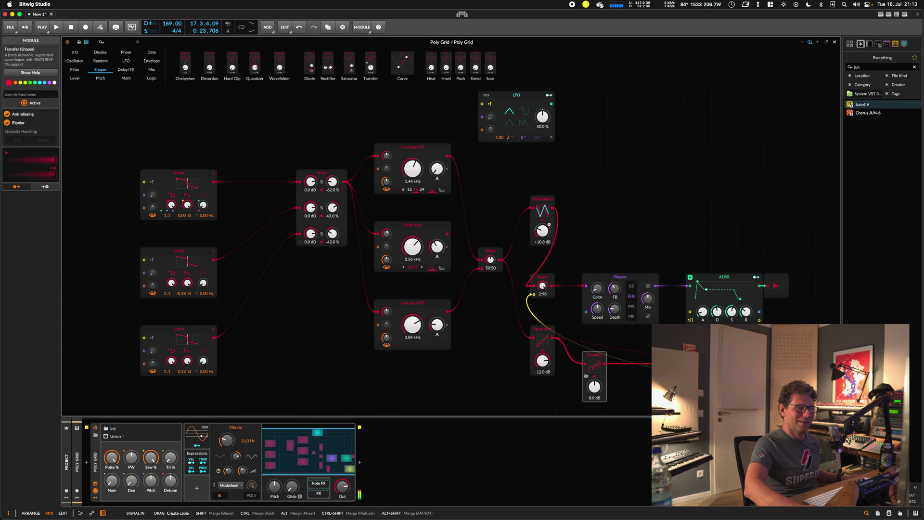
- Set the Quantizer to -10.2 dB, the Transfer to +7.2 dB and the Low-pass LD cutoff to 7.68 kHz
{"action": "left_click_drag", "start_coordinate": [594, 386], "coordinate": [543, 337]}
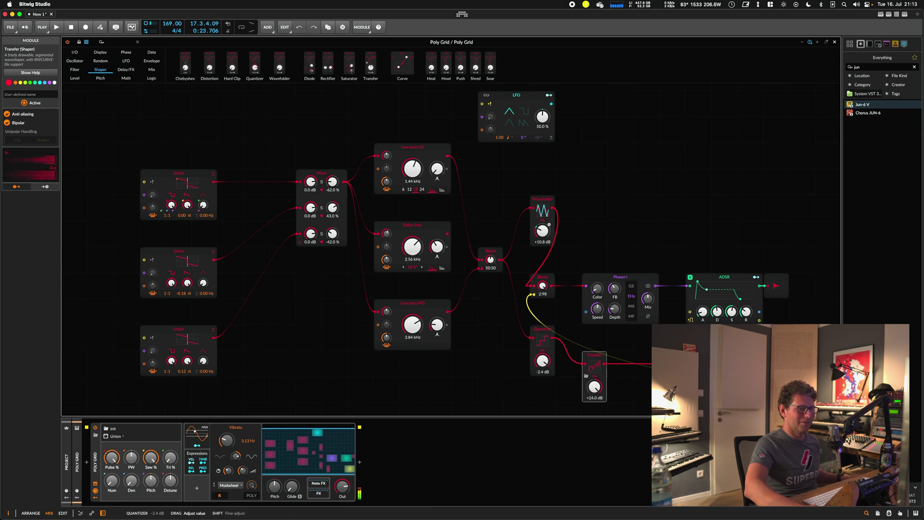
{"action": "left_click_drag", "start_coordinate": [723, 360], "coordinate": [644, 359]}
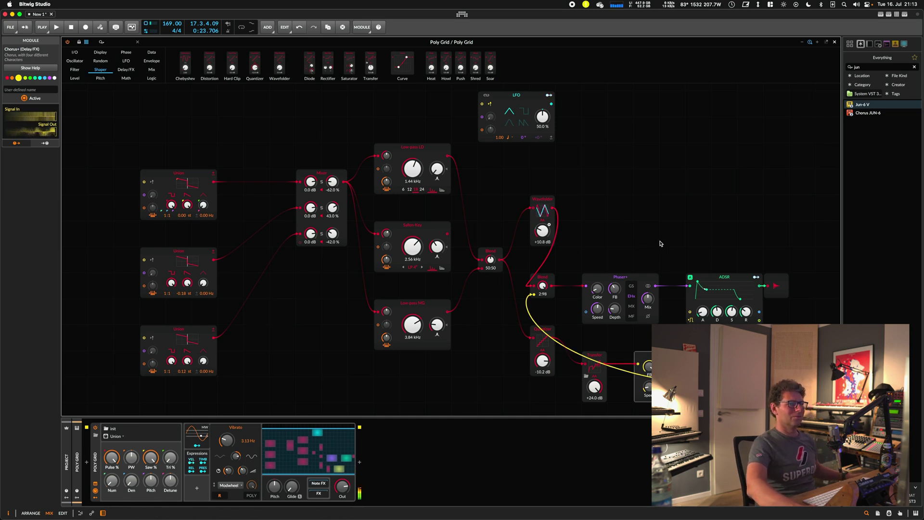
{"action": "left_click_drag", "start_coordinate": [412, 169], "coordinate": [413, 174]}
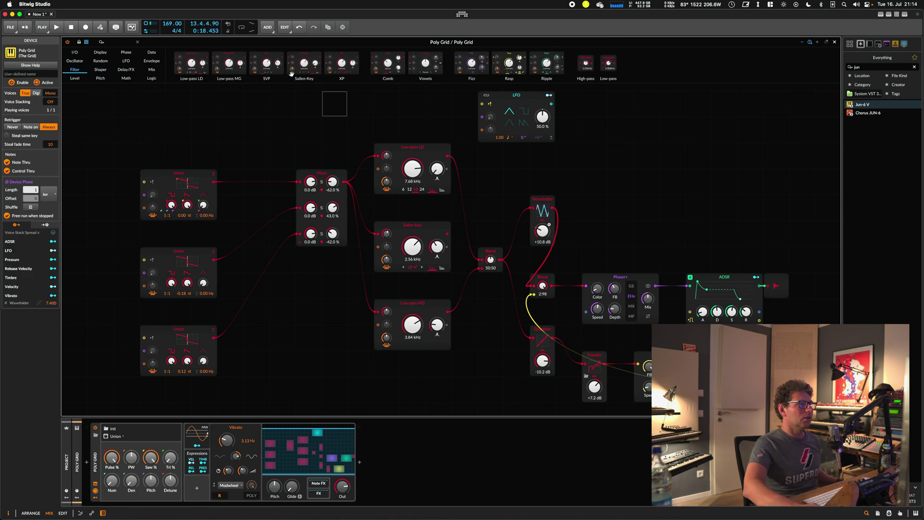
- Move the Transfer module level with the Quantizer and shift Phaser+, ADSR and the output up in the patch
{"action": "left_click_drag", "start_coordinate": [703, 209], "coordinate": [722, 212]}
{"action": "left_click", "coordinate": [646, 151]}
{"action": "left_click", "coordinate": [546, 334]}
{"action": "left_click_drag", "start_coordinate": [595, 355], "coordinate": [595, 330]}
{"action": "left_click_drag", "start_coordinate": [620, 280], "coordinate": [620, 229]}
{"action": "left_click", "coordinate": [672, 181]}
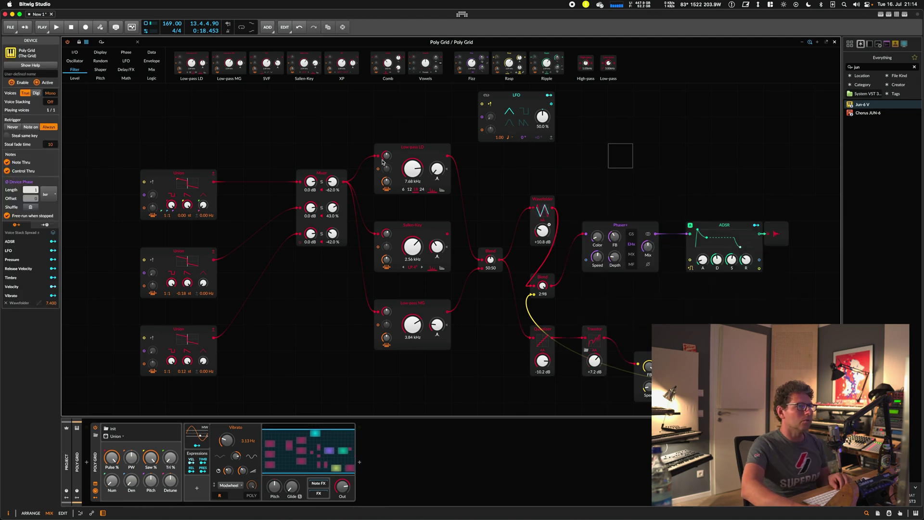
- Select all modules and look over the replacement modules offered for the Low-pass LD filter
{"action": "left_click", "coordinate": [422, 148]}
{"action": "right_click", "coordinate": [422, 148]}
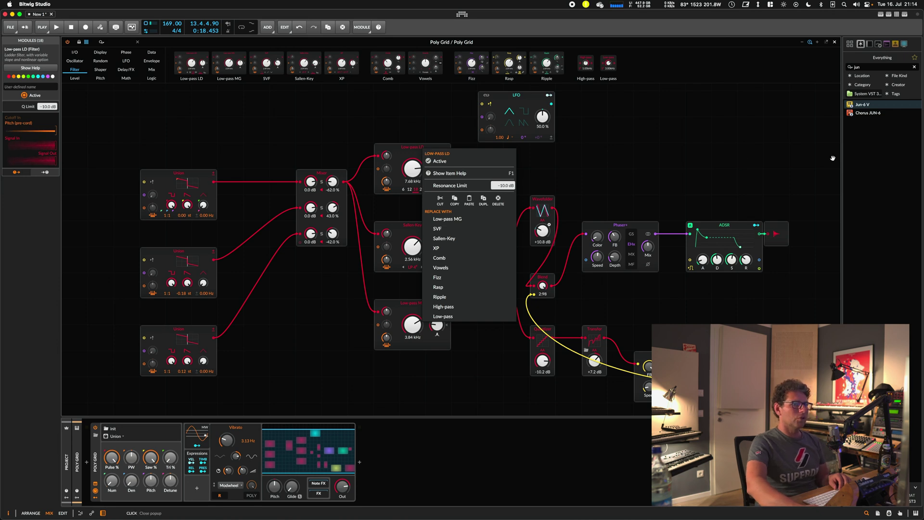
{"action": "left_click", "coordinate": [691, 157]}
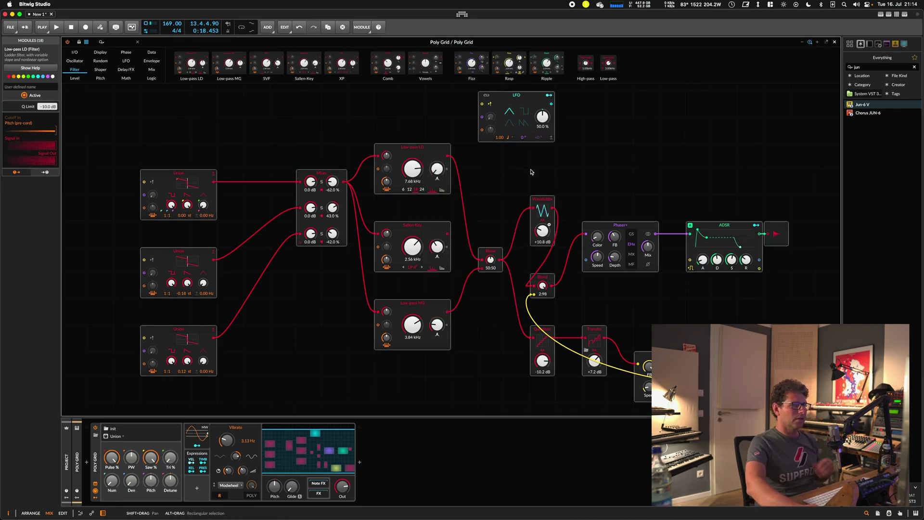
- Shift Phaser+, ADSR and the output further along, place the second Blend after Chorus+ and tighten the Quantizer branch
{"action": "left_click", "coordinate": [631, 152]}
{"action": "left_click_drag", "start_coordinate": [795, 198], "coordinate": [581, 275]}
{"action": "left_click_drag", "start_coordinate": [627, 226], "coordinate": [809, 226]}
{"action": "left_click", "coordinate": [672, 217]}
{"action": "left_click_drag", "start_coordinate": [544, 278], "coordinate": [726, 251]}
{"action": "left_click", "coordinate": [750, 181]}
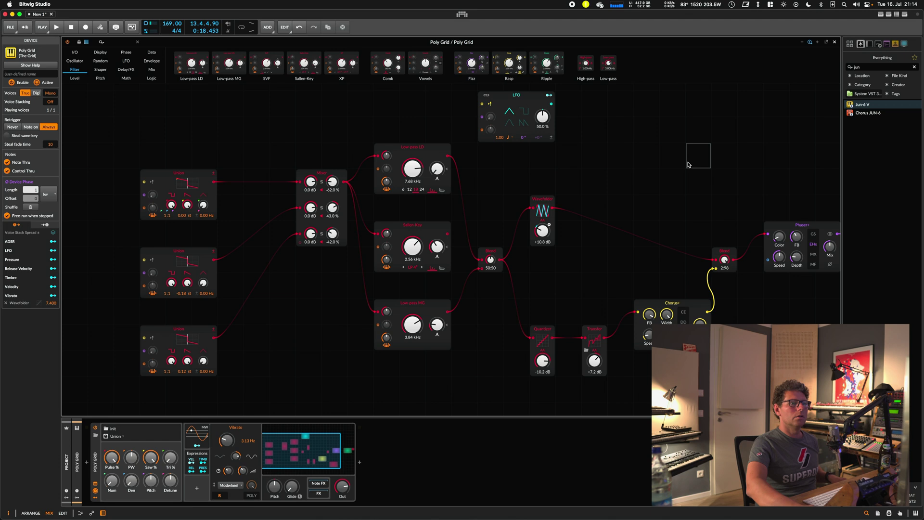
{"action": "left_click", "coordinate": [546, 332]}
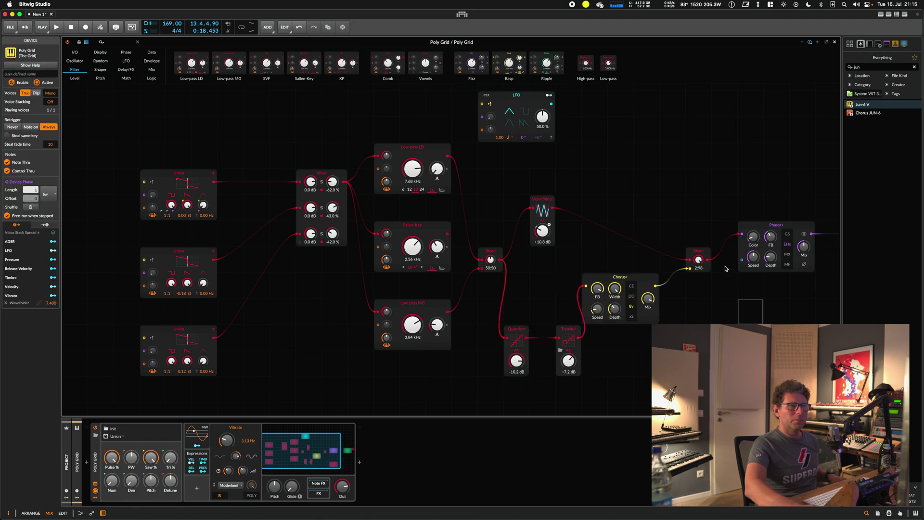
- Remove the unused LFO module and stack the oscillators, filters and shapers closer together
{"action": "scroll", "coordinate": [708, 264], "scroll_direction": "right", "scroll_amount": 5}
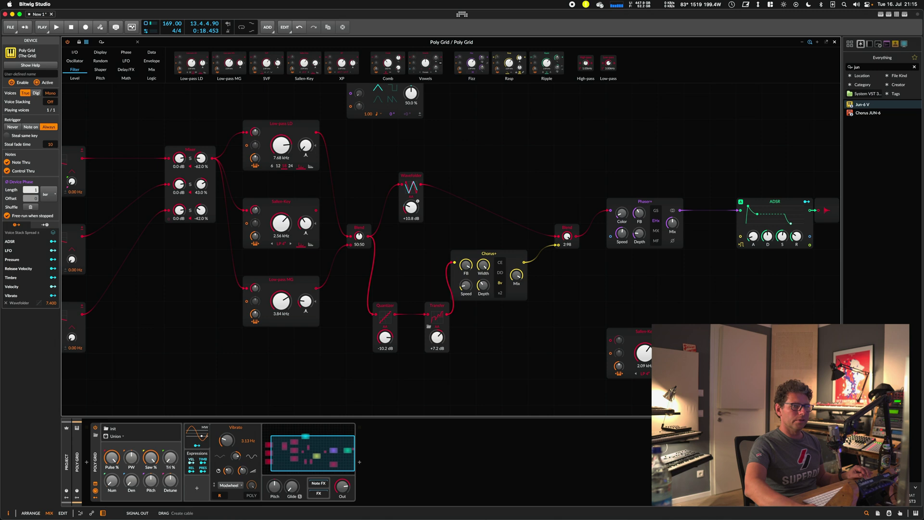
{"action": "scroll", "coordinate": [723, 314], "scroll_direction": "left", "scroll_amount": 5}
{"action": "left_click_drag", "start_coordinate": [264, 383], "coordinate": [97, 103]}
{"action": "left_click_drag", "start_coordinate": [180, 126], "coordinate": [232, 126]}
{"action": "left_click", "coordinate": [330, 257]}
{"action": "scroll", "coordinate": [331, 257], "scroll_direction": "up", "scroll_amount": 3}
{"action": "left_click", "coordinate": [428, 232]}
{"action": "left_click", "coordinate": [189, 280]}
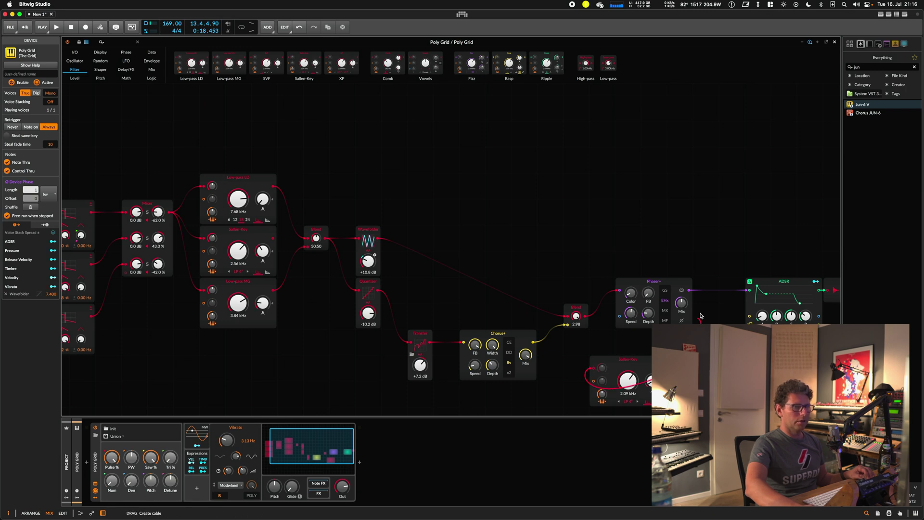
- Try routing Phaser+ through a Sallen-Key filter into the ADSR, with cutoff at 32.5 kHz and resonance at 16.2 %
{"action": "left_click_drag", "start_coordinate": [694, 294], "coordinate": [690, 291]}
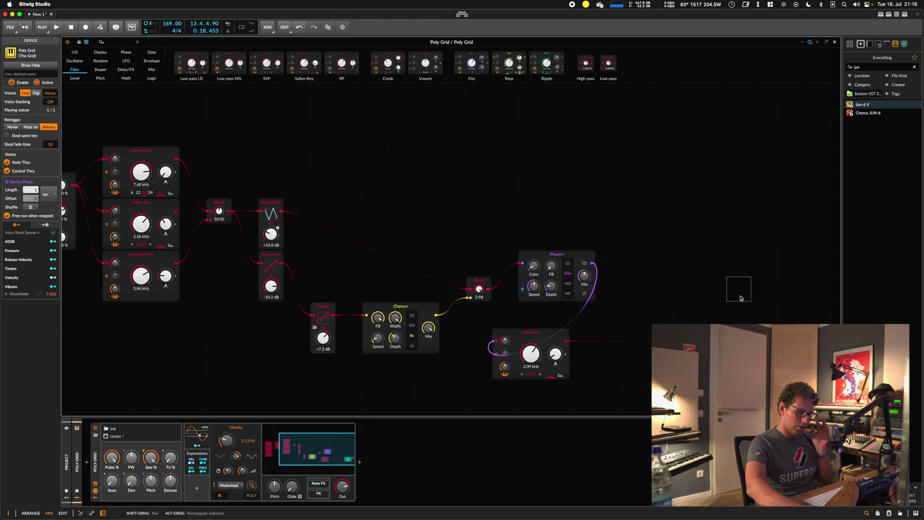
{"action": "mouse_move", "coordinate": [529, 361]}
{"action": "left_mouse_down"}
{"action": "mouse_move", "coordinate": [530, 332]}
{"action": "mouse_move", "coordinate": [529, 358]}
{"action": "left_mouse_up"}
{"action": "left_click", "coordinate": [528, 374]}
{"action": "left_click", "coordinate": [548, 402]}
{"action": "left_click_drag", "start_coordinate": [557, 354], "coordinate": [557, 345]}
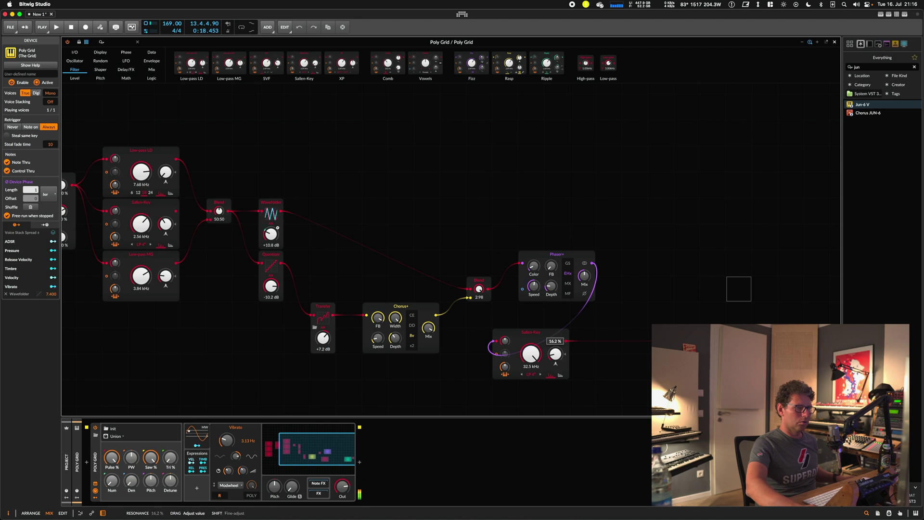
- Try another mode on the final Sallen-Key filter with its cutoff at 33.5 kHz and audition it with transport playback
{"action": "left_click", "coordinate": [531, 374]}
{"action": "left_click", "coordinate": [553, 417]}
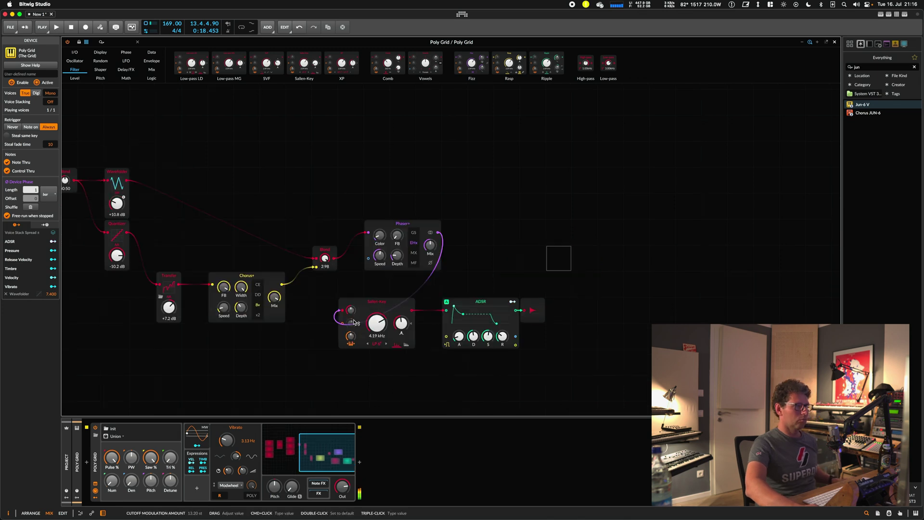
{"action": "left_click_drag", "start_coordinate": [376, 327], "coordinate": [377, 347]}
{"action": "key", "text": "space"}
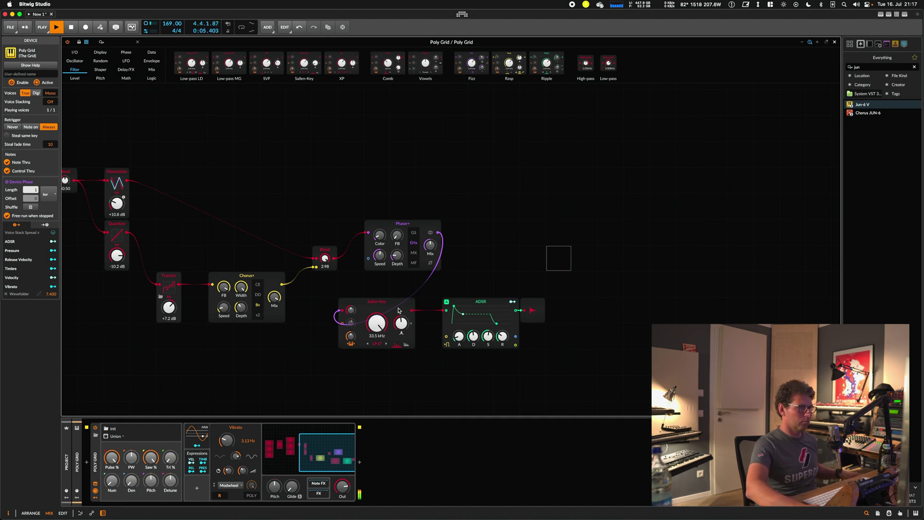
- Delete the Sallen-Key filter after Phaser+ and move the ADSR and output directly beside Phaser+
{"action": "left_click", "coordinate": [381, 310]}
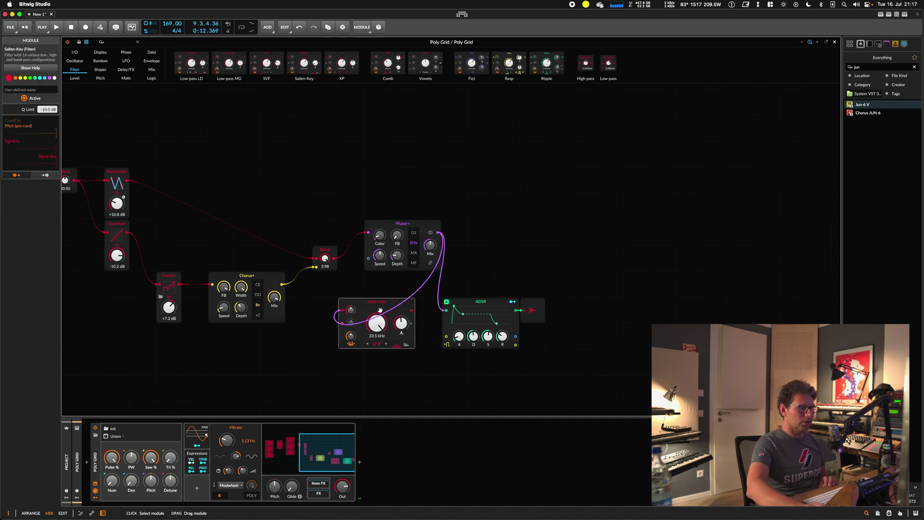
{"action": "key", "text": "Delete"}
{"action": "left_click_drag", "start_coordinate": [608, 254], "coordinate": [433, 347]}
{"action": "left_click", "coordinate": [582, 263]}
{"action": "left_click_drag", "start_coordinate": [607, 290], "coordinate": [393, 356]}
{"action": "left_click_drag", "start_coordinate": [477, 302], "coordinate": [499, 241]}
{"action": "left_click", "coordinate": [504, 286]}
- Close the Grid editor and return to the mixer view
{"action": "scroll", "coordinate": [486, 339], "scroll_direction": "left", "scroll_amount": 5}
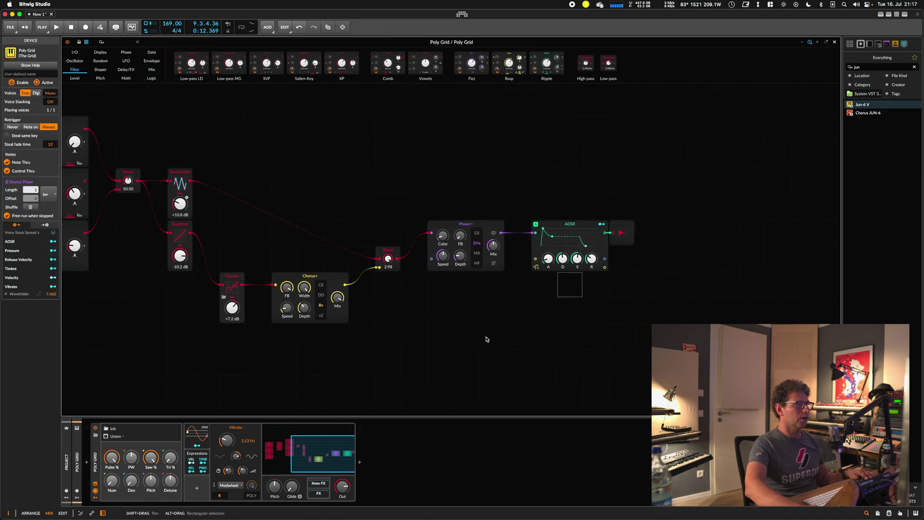
{"action": "scroll", "coordinate": [487, 339], "scroll_direction": "left", "scroll_amount": 5}
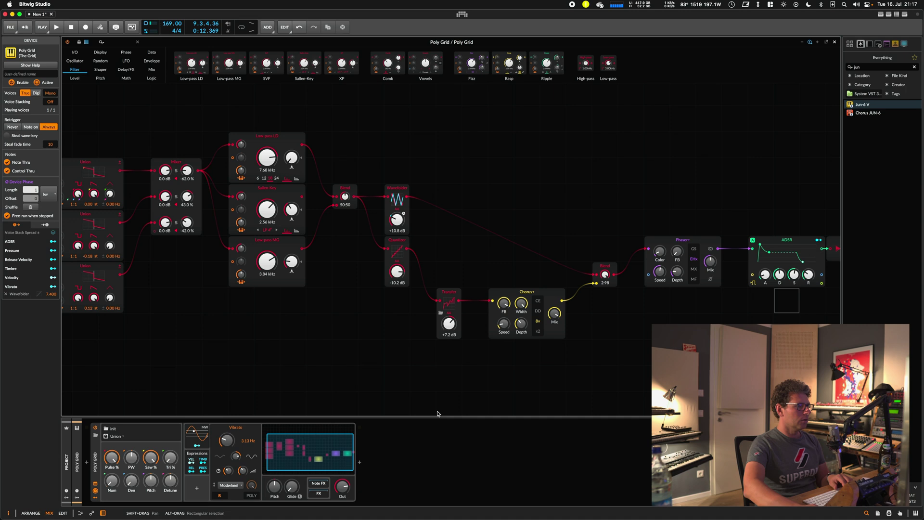
{"action": "double_click", "coordinate": [304, 451]}
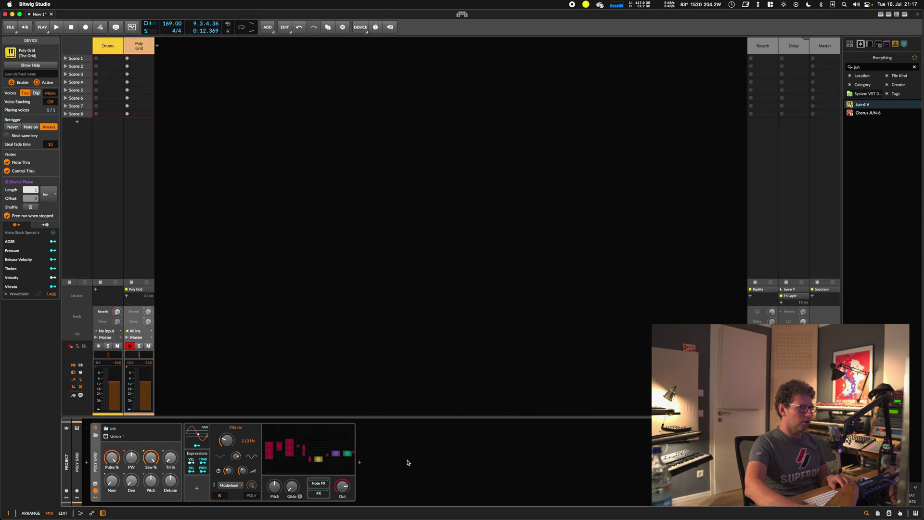
- Insert the INSERT Bus v1 effect after Poly Grid and inspect the EQ, compressor and tool devices inside its layer
{"action": "left_click", "coordinate": [359, 462]}
{"action": "type", "text": "insert"}
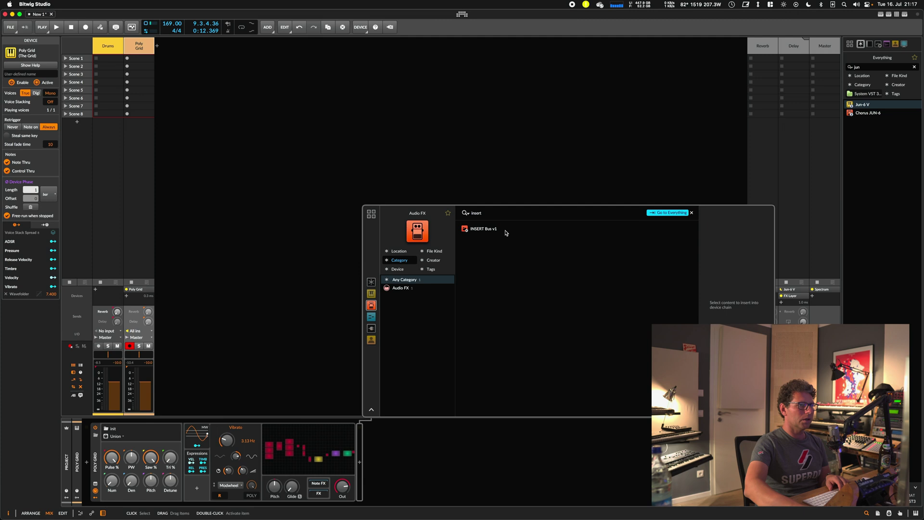
{"action": "double_click", "coordinate": [505, 232]}
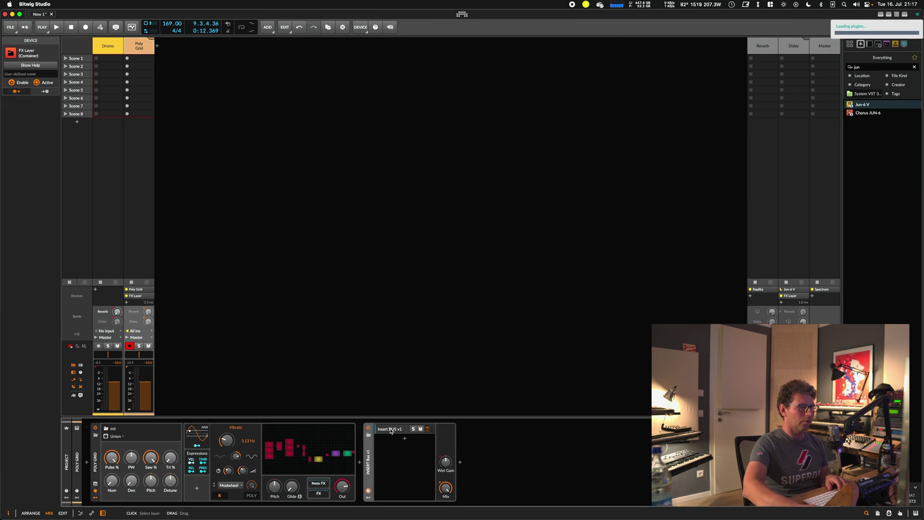
{"action": "left_click", "coordinate": [391, 430]}
{"action": "scroll", "coordinate": [548, 447], "scroll_direction": "right", "scroll_amount": 3}
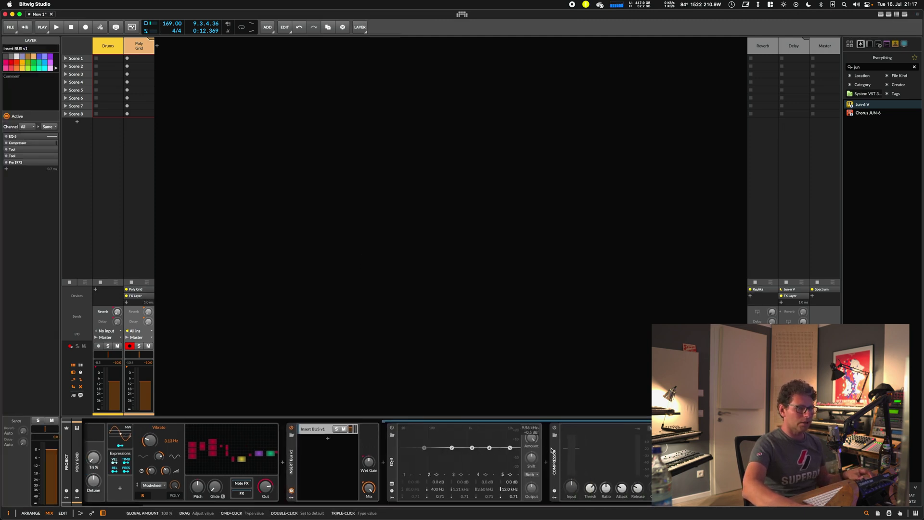
{"action": "scroll", "coordinate": [596, 453], "scroll_direction": "right", "scroll_amount": 5}
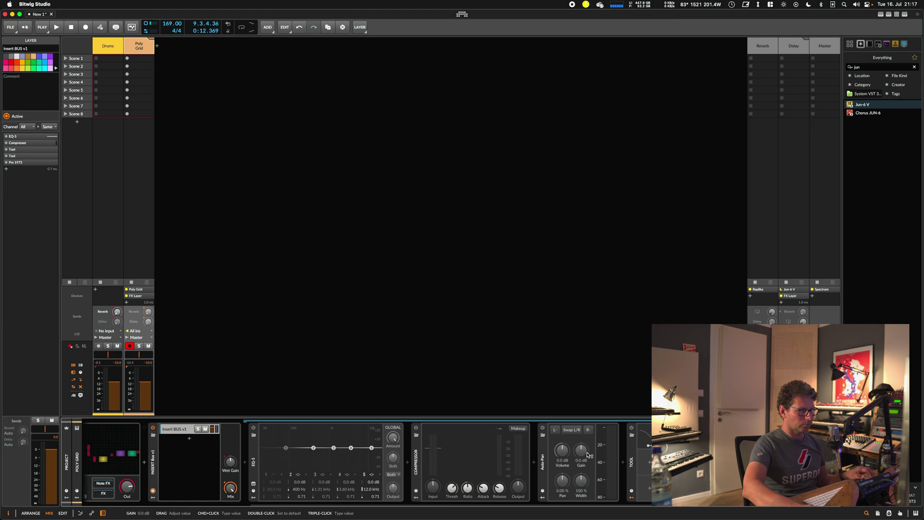
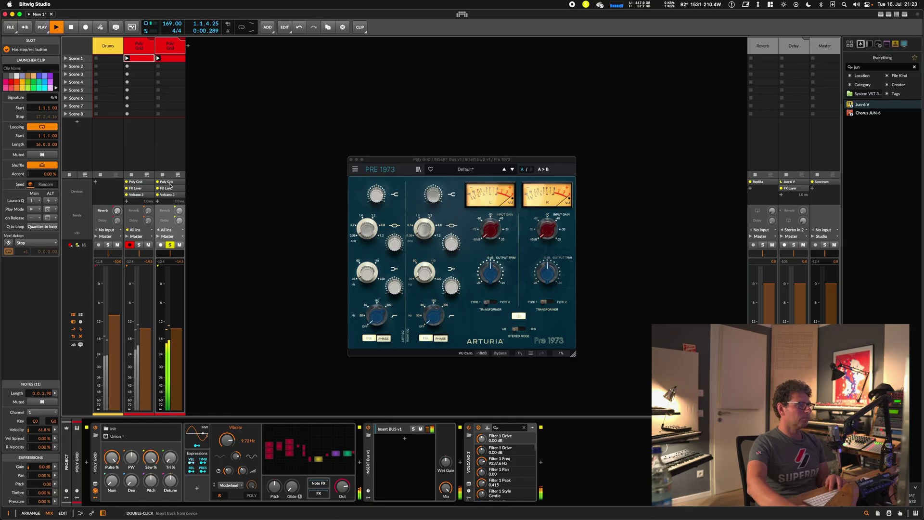
- Stop playback, select the second Poly Grid track and close the Pre 1973 plug-in window
{"action": "key", "text": "space"}
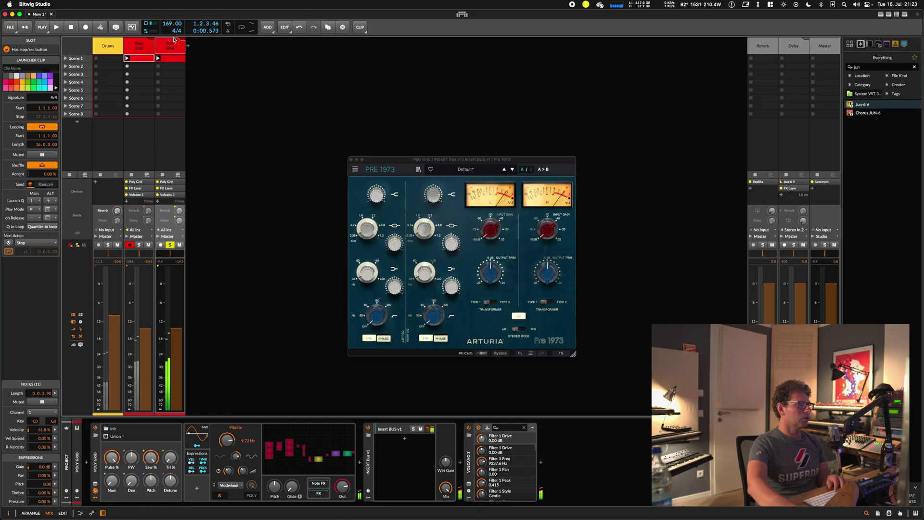
{"action": "left_click", "coordinate": [169, 186]}
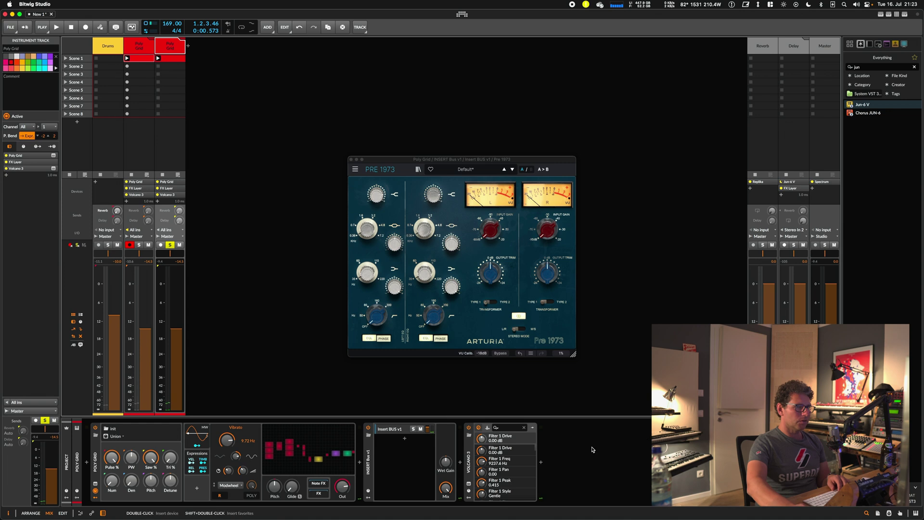
{"action": "left_click", "coordinate": [543, 442]}
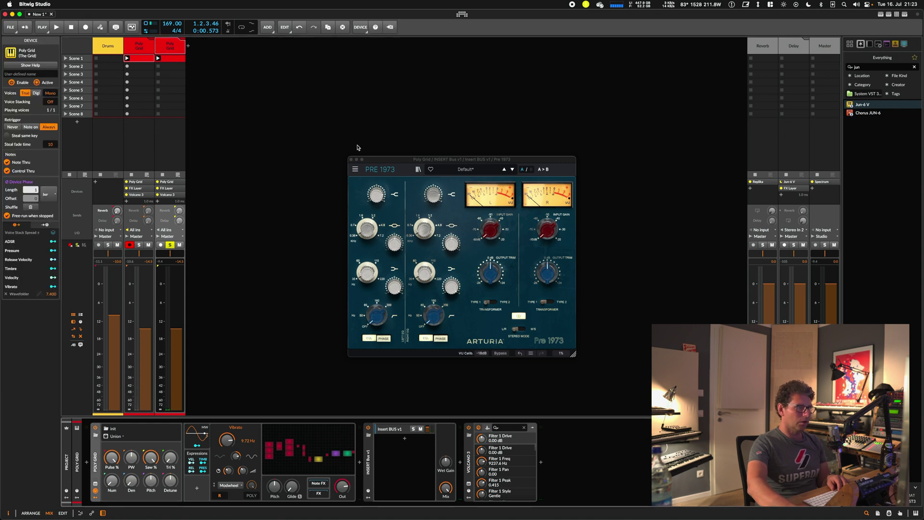
{"action": "left_click", "coordinate": [352, 160]}
{"action": "left_click", "coordinate": [588, 388]}
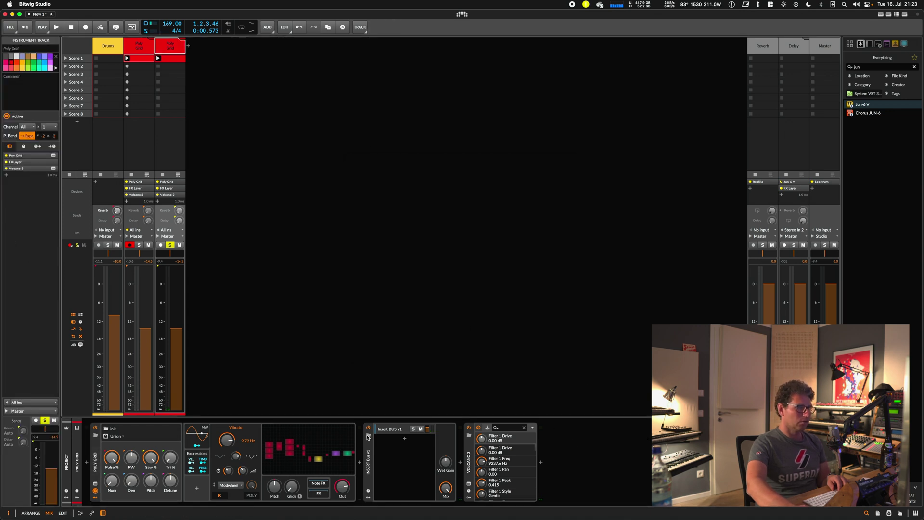
- In the second Poly Grid's insert bus EQ-5, boost band 2 by 17.2 dB in the lows and make band 5 a high cut around 7.49 kHz
{"action": "left_click", "coordinate": [403, 430]}
{"action": "key", "text": "space"}
{"action": "left_click_drag", "start_coordinate": [554, 439], "coordinate": [490, 433]}
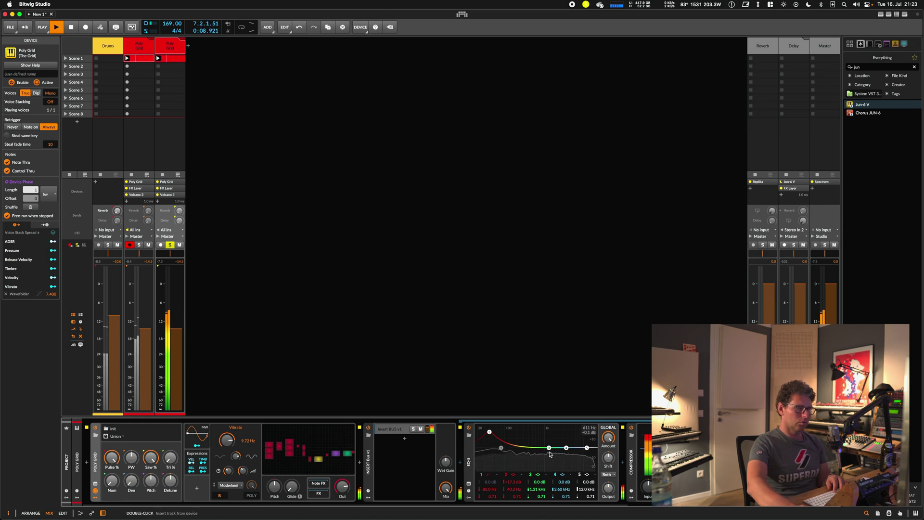
{"action": "left_click_drag", "start_coordinate": [587, 449], "coordinate": [576, 454]}
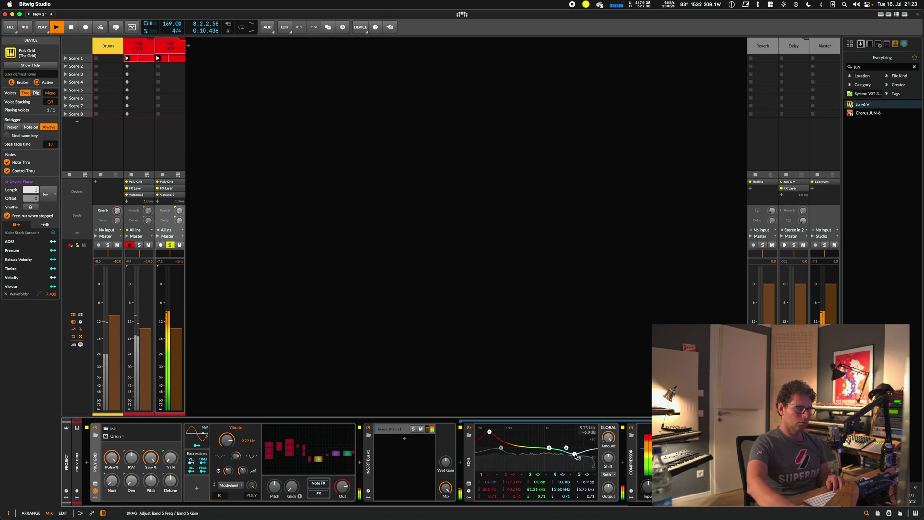
{"action": "left_click", "coordinate": [588, 476]}
{"action": "left_click", "coordinate": [607, 496]}
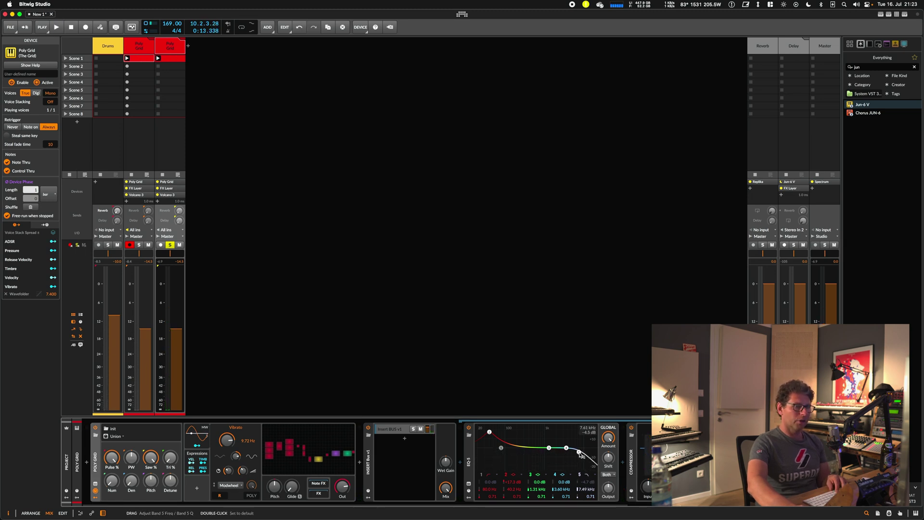
- Solo the Drums alongside the second Poly Grid and lower the EQ-5 band 5 high cut to 444 Hz with Q 0.52 during playback
{"action": "key", "text": "space"}
{"action": "left_click_drag", "start_coordinate": [579, 453], "coordinate": [517, 458]}
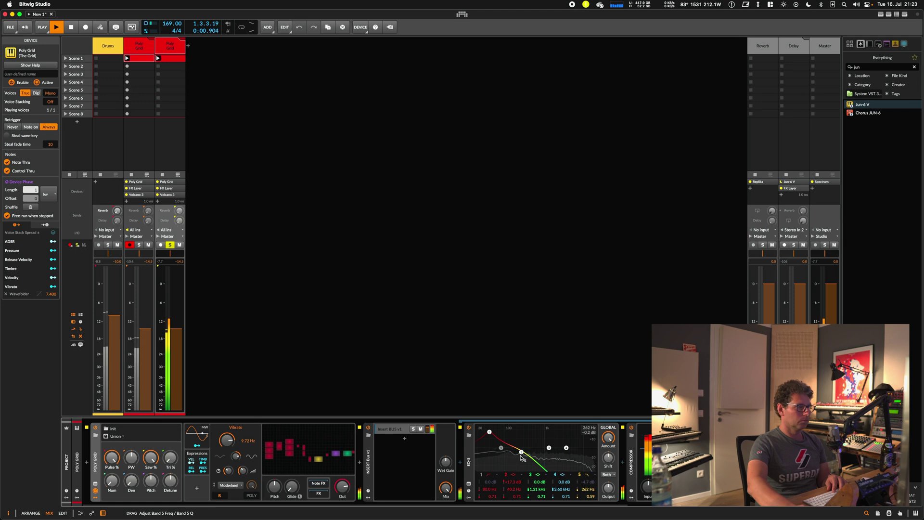
{"action": "key", "text": "space"}
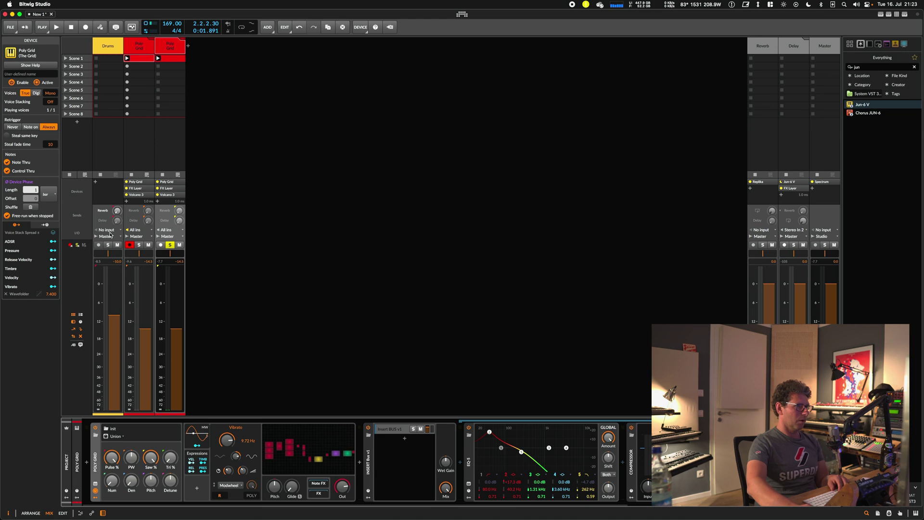
{"action": "left_click", "coordinate": [108, 245]}
{"action": "key", "text": "space"}
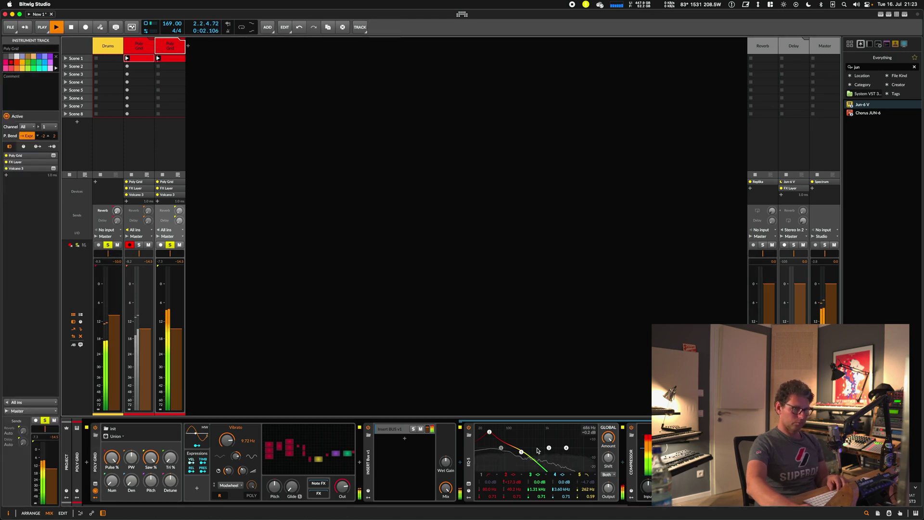
{"action": "left_click", "coordinate": [521, 453]}
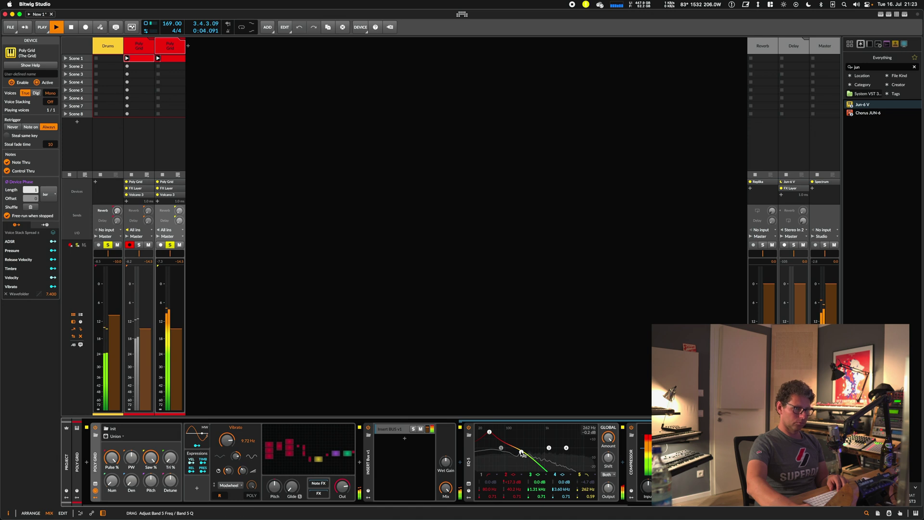
{"action": "mouse_move", "coordinate": [567, 452]}
{"action": "left_mouse_down"}
{"action": "mouse_move", "coordinate": [594, 432]}
{"action": "mouse_move", "coordinate": [577, 444]}
{"action": "left_mouse_up"}
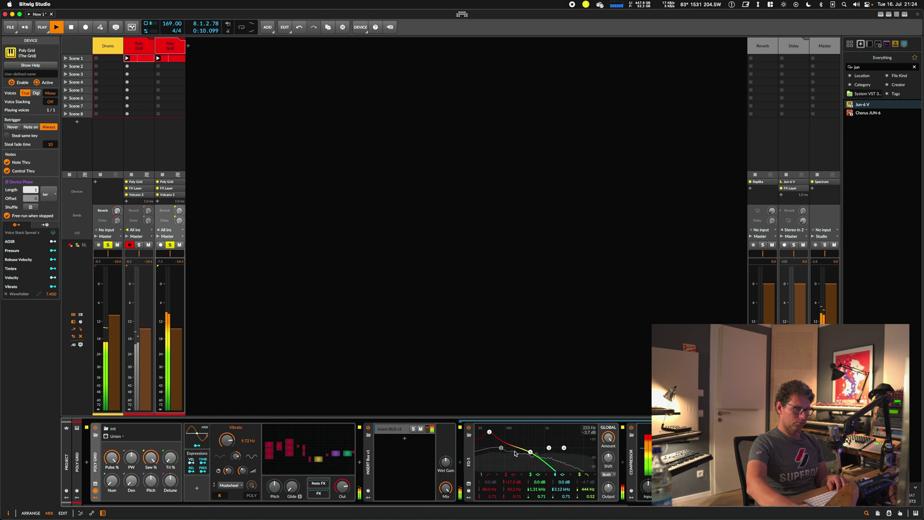
{"action": "key", "text": "space"}
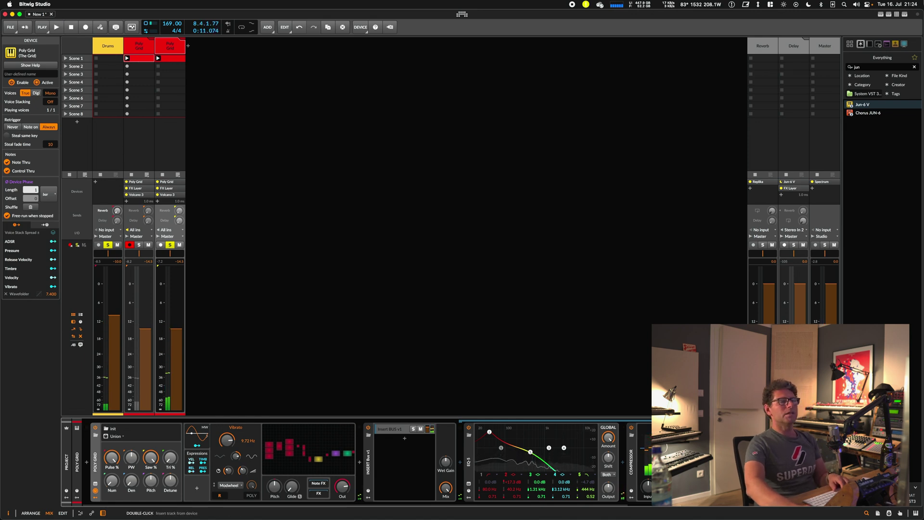
- Add a Filter device after Spectrum on the Master track
{"action": "left_click", "coordinate": [824, 45]}
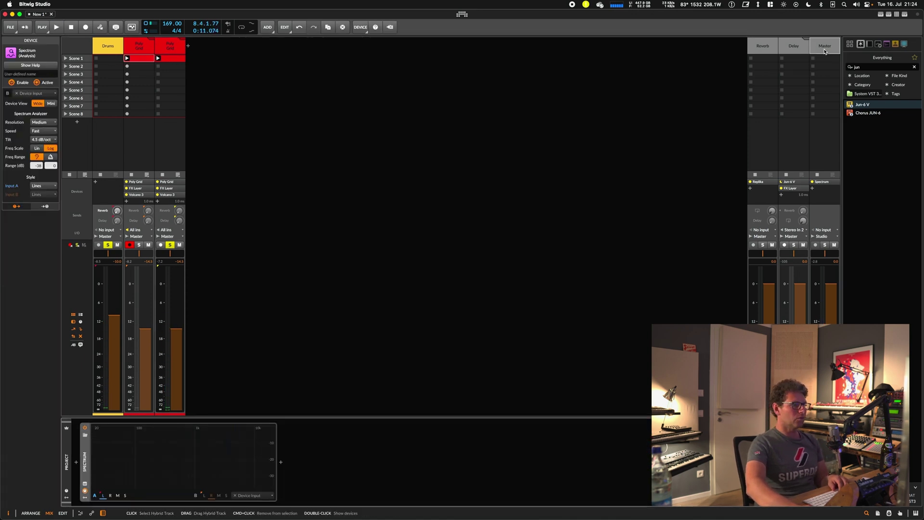
{"action": "left_click", "coordinate": [308, 470]}
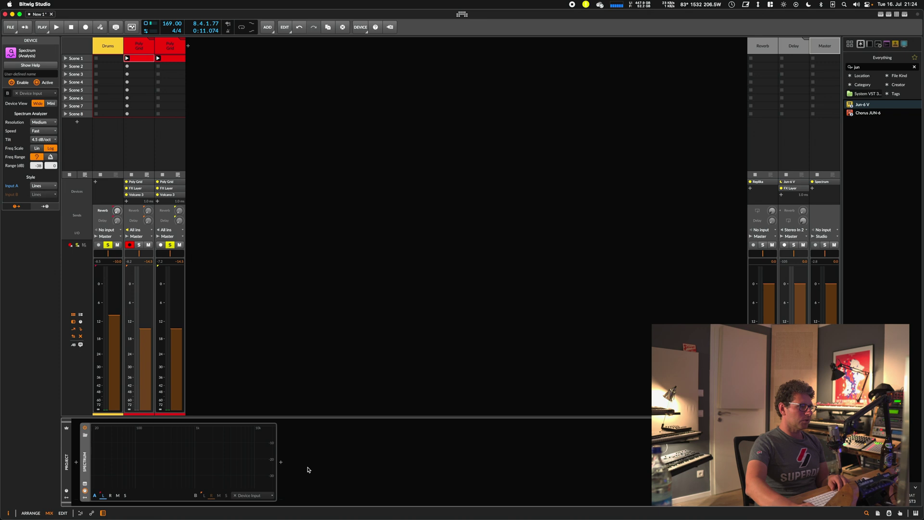
{"action": "left_click", "coordinate": [282, 463]}
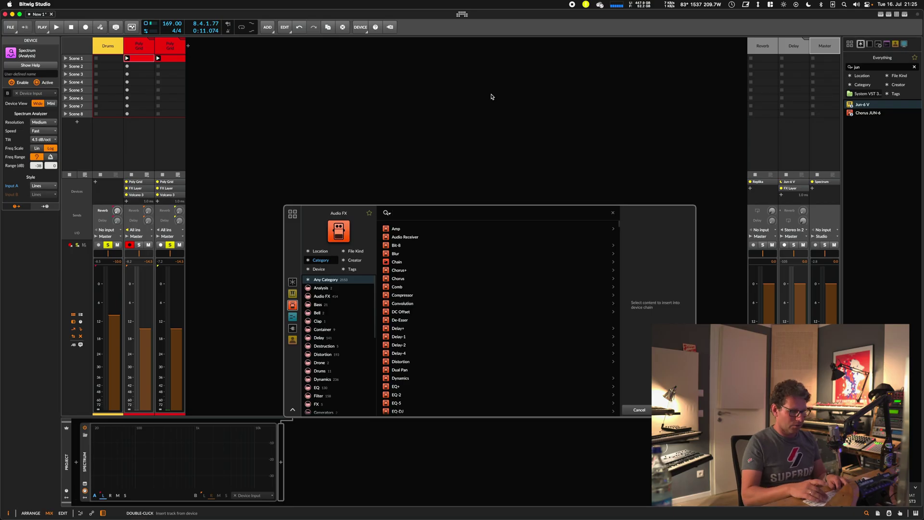
{"action": "type", "text": "filter"}
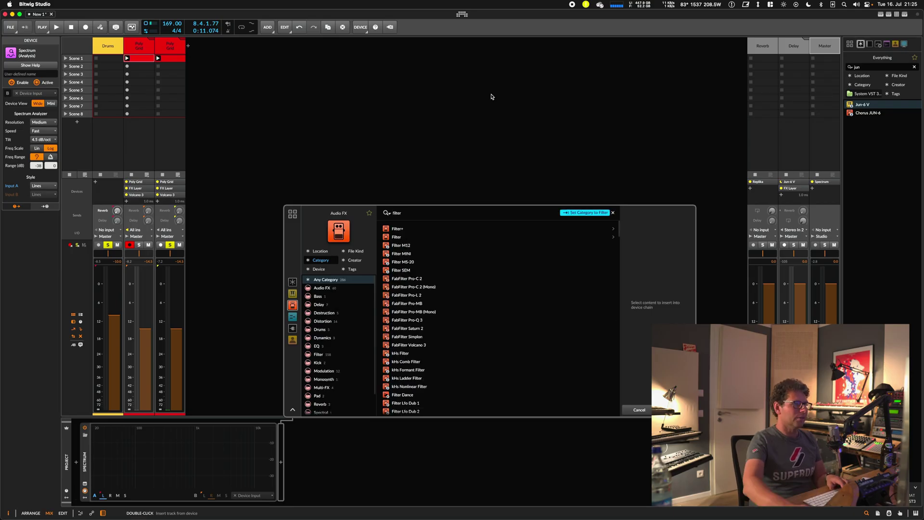
{"action": "key", "text": "Return"}
- Lower the Master filter's resonance and sweep its cutoff during playback, comparing the mix with the second Poly Grid unsoloed
{"action": "key", "text": "space"}
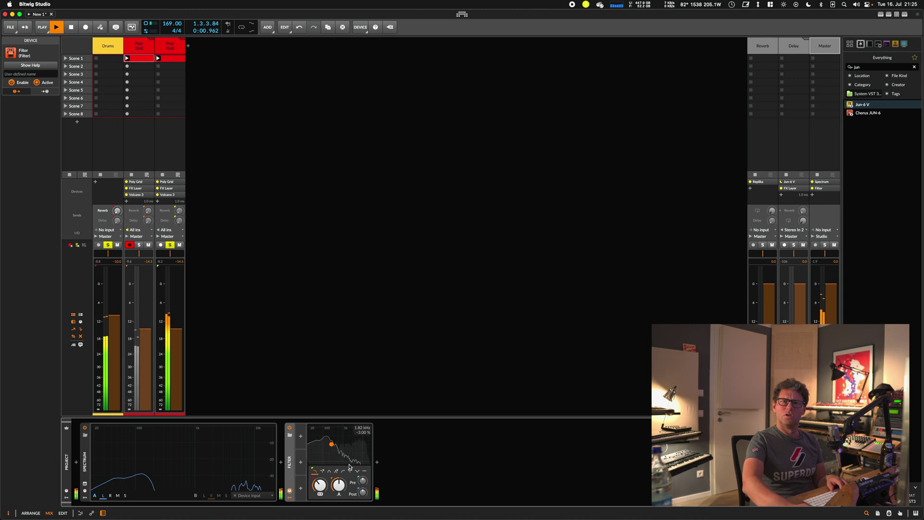
{"action": "left_click_drag", "start_coordinate": [340, 486], "coordinate": [320, 496]}
{"action": "key", "text": "space"}
{"action": "left_click", "coordinate": [169, 245]}
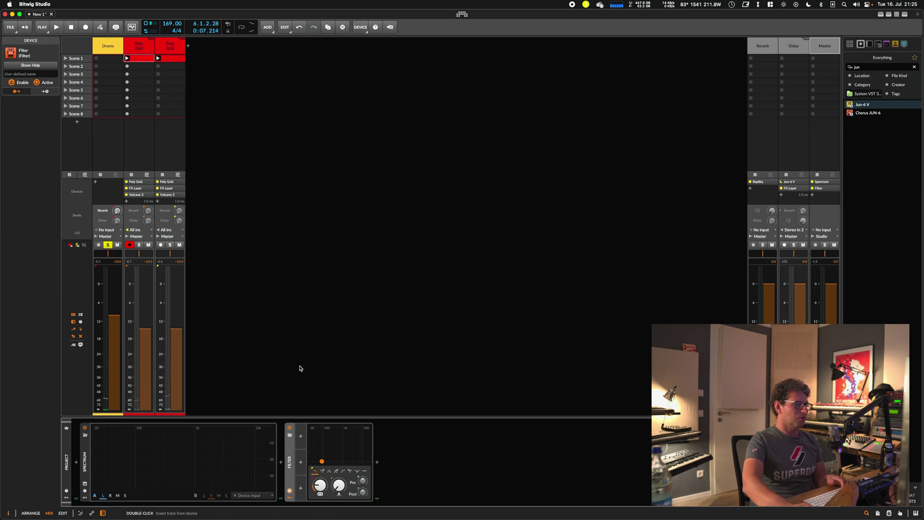
{"action": "key", "text": "space"}
{"action": "left_click_drag", "start_coordinate": [321, 485], "coordinate": [320, 477]}
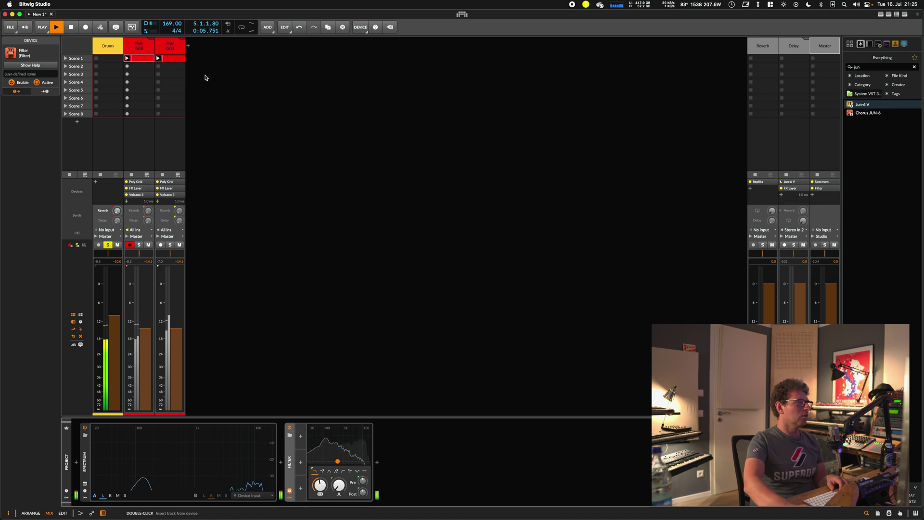
- Solo the first Poly Grid with the Drums and sweep the Master filter's frequency down to about 112 Hz during playback
{"action": "left_click", "coordinate": [174, 44]}
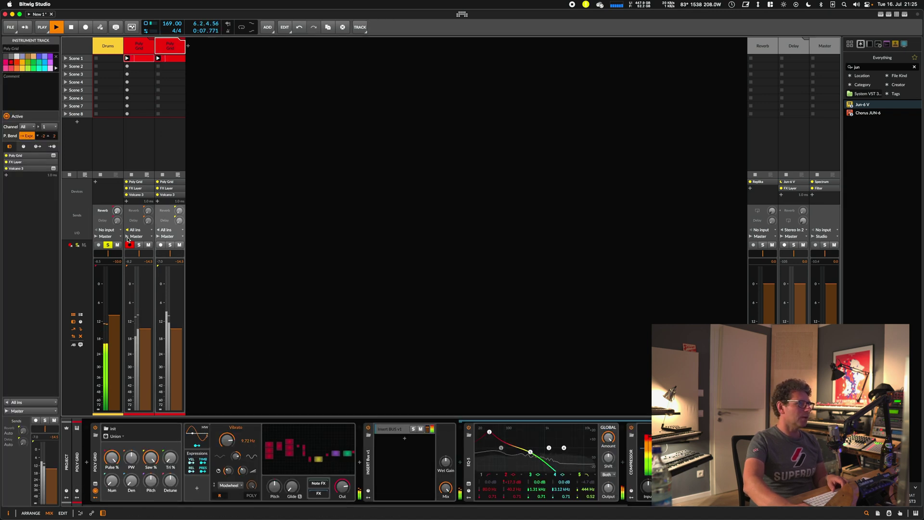
{"action": "key", "text": "space"}
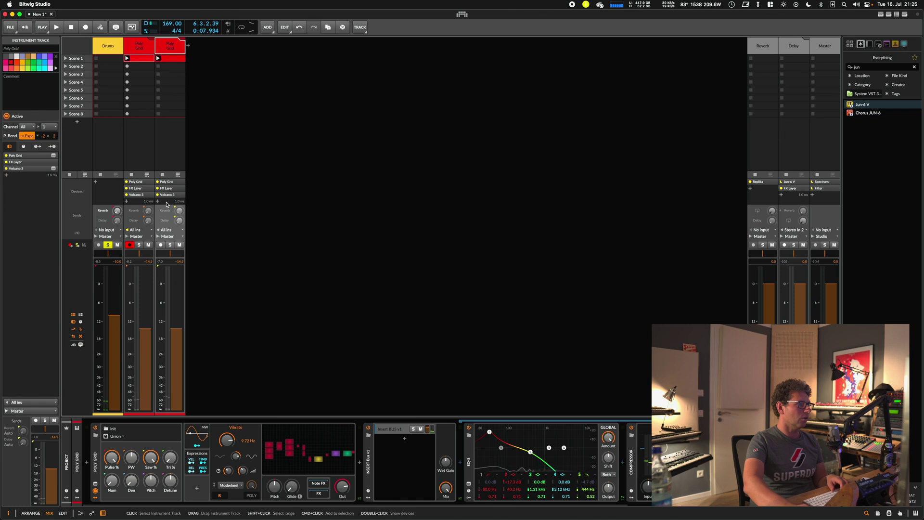
{"action": "left_click", "coordinate": [139, 246]}
{"action": "key", "text": "space"}
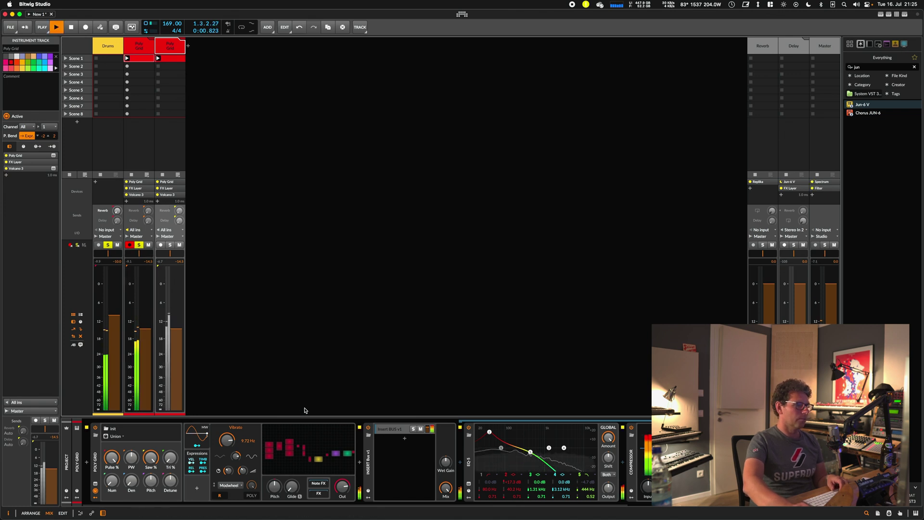
{"action": "left_click", "coordinate": [834, 48]}
{"action": "left_click_drag", "start_coordinate": [320, 484], "coordinate": [320, 499]}
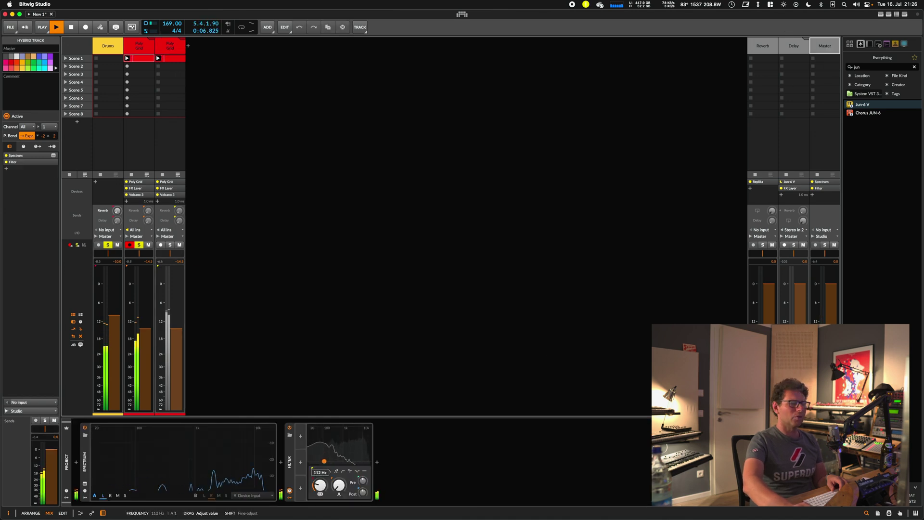
- Solo the second Poly Grid track and toggle the first one's solo to compare both layers with the Drums
{"action": "left_click", "coordinate": [164, 46]}
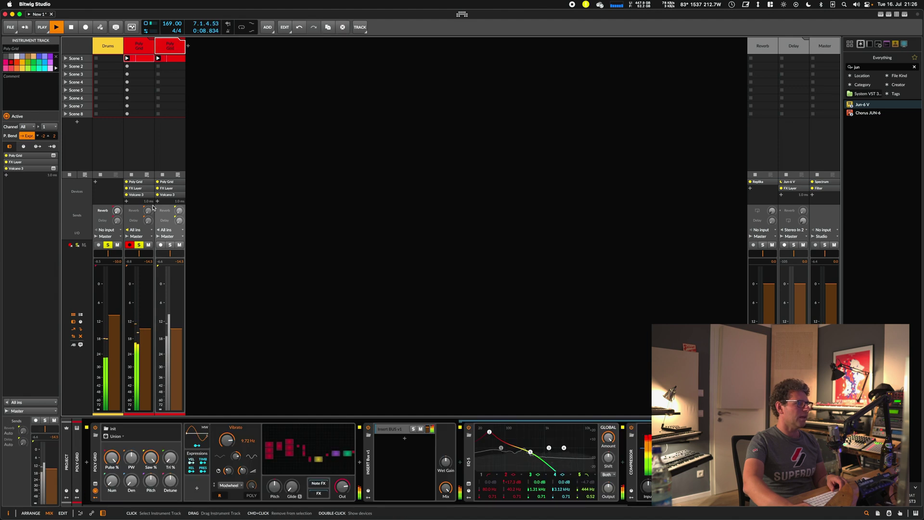
{"action": "left_click", "coordinate": [170, 245]}
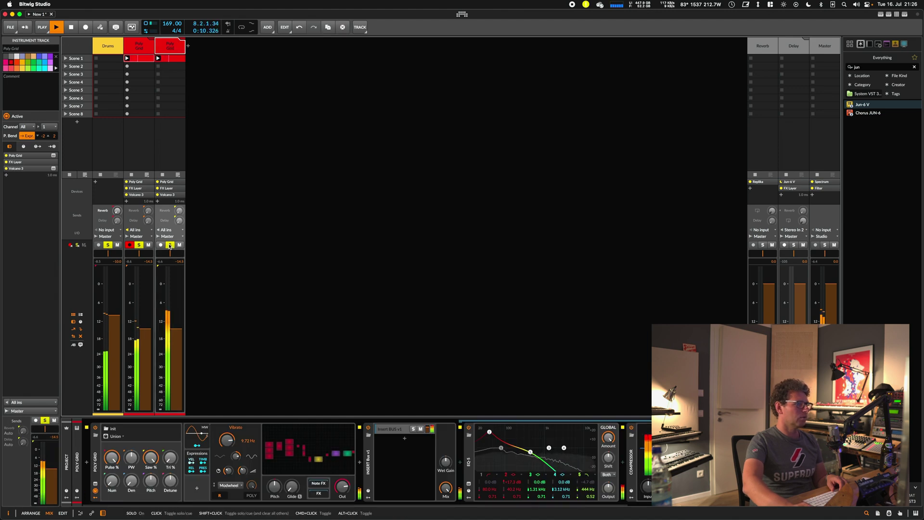
{"action": "left_click", "coordinate": [139, 244]}
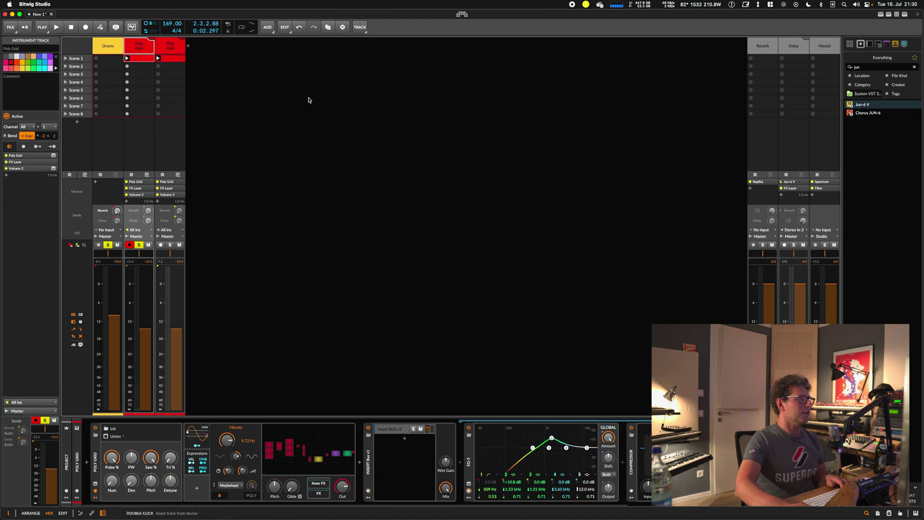
- Audition the first Poly Grid with the Drums and raise its EQ-5 band 1 low cut to about 863 Hz
{"action": "left_click", "coordinate": [309, 99]}
{"action": "key", "text": "space"}
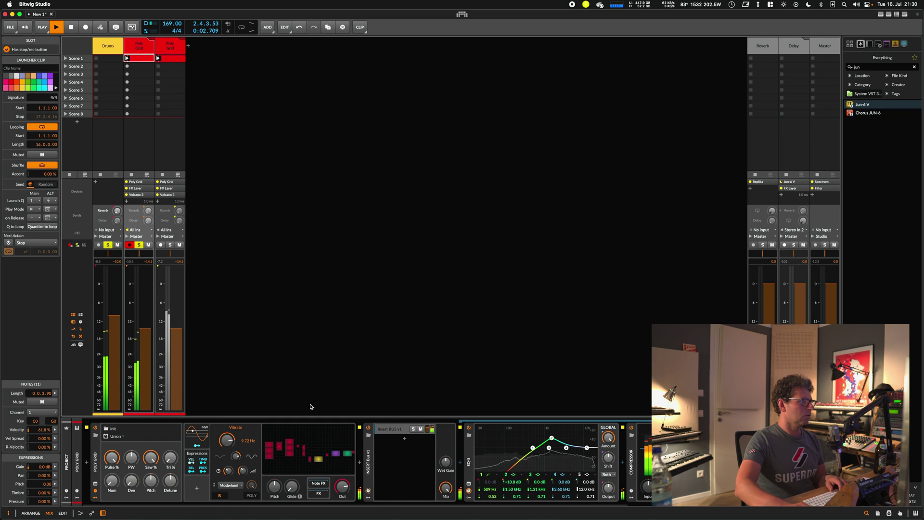
{"action": "key", "text": "space"}
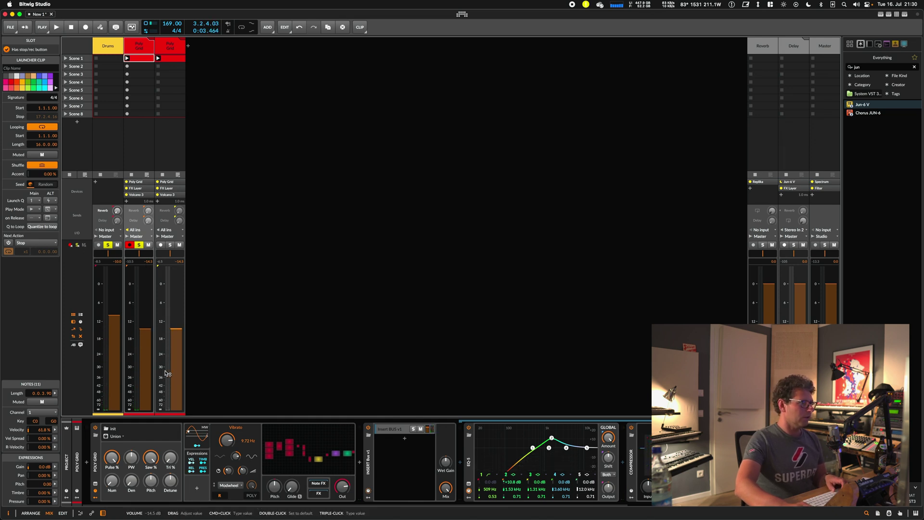
{"action": "key", "text": "space"}
{"action": "left_click_drag", "start_coordinate": [535, 451], "coordinate": [542, 451]}
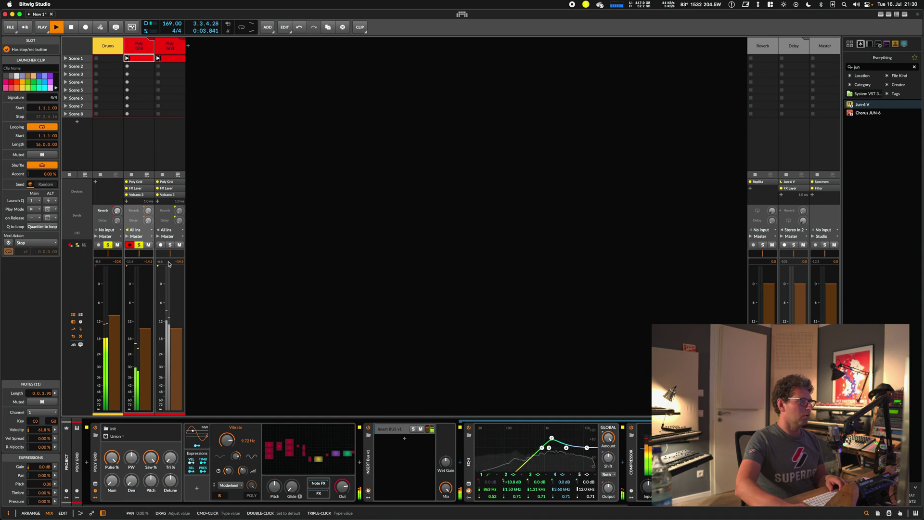
- Solo the second Poly Grid alongside the Drums and first Poly Grid, and disable the Master's Filter to audition the mix
{"action": "left_click", "coordinate": [172, 247]}
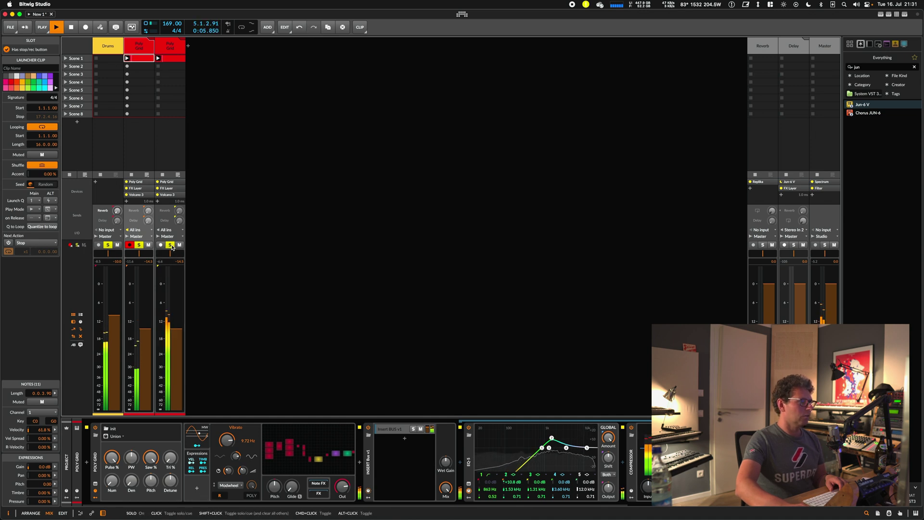
{"action": "key", "text": "space"}
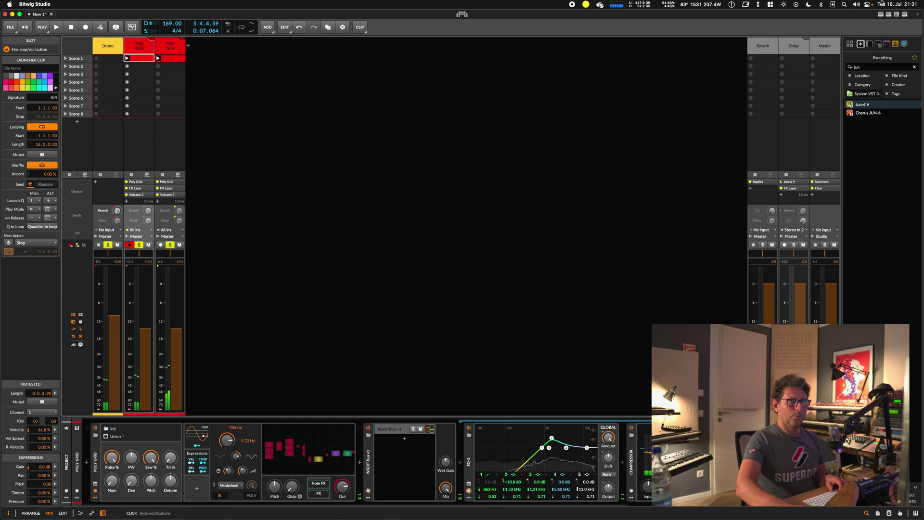
{"action": "left_click", "coordinate": [822, 48]}
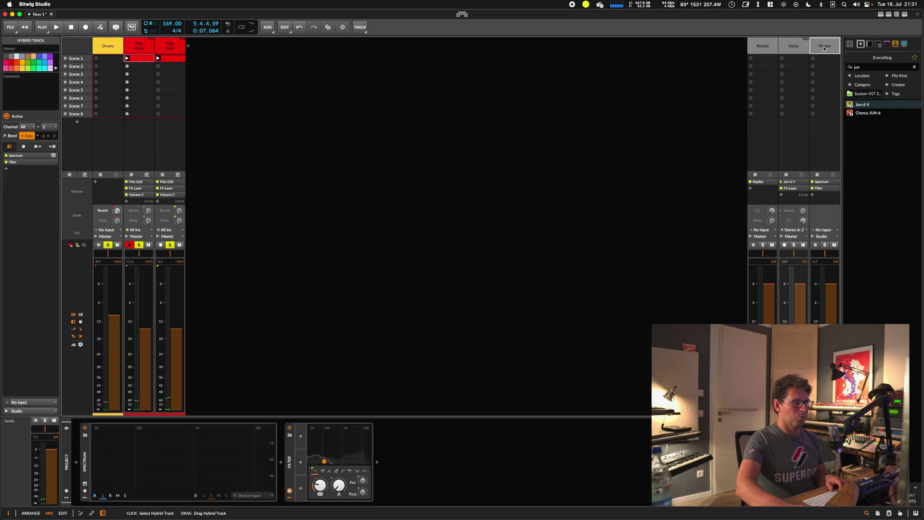
{"action": "left_click", "coordinate": [289, 428]}
{"action": "key", "text": "space"}
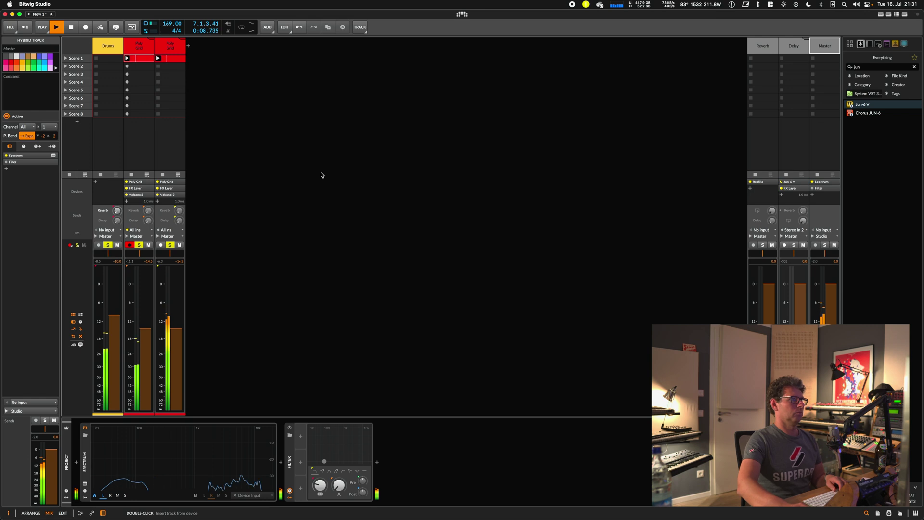
{"action": "key", "text": "space"}
- Add a Fizz filter module directly above the Phaser+ in the Poly Grid patch
{"action": "left_click", "coordinate": [414, 167]}
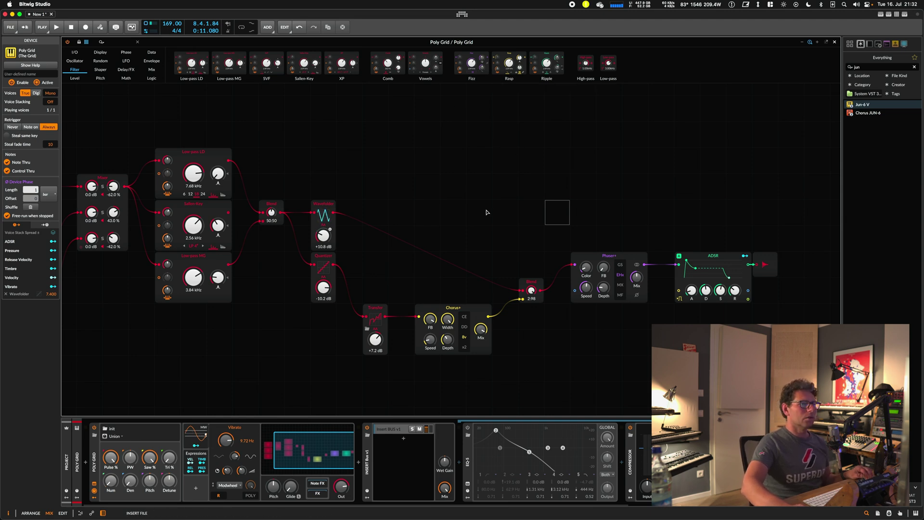
{"action": "left_click_drag", "start_coordinate": [516, 200], "coordinate": [517, 201]}
{"action": "left_click", "coordinate": [559, 136]}
{"action": "left_click", "coordinate": [557, 211]}
{"action": "left_click_drag", "start_coordinate": [578, 201], "coordinate": [631, 201]}
{"action": "left_click", "coordinate": [545, 226]}
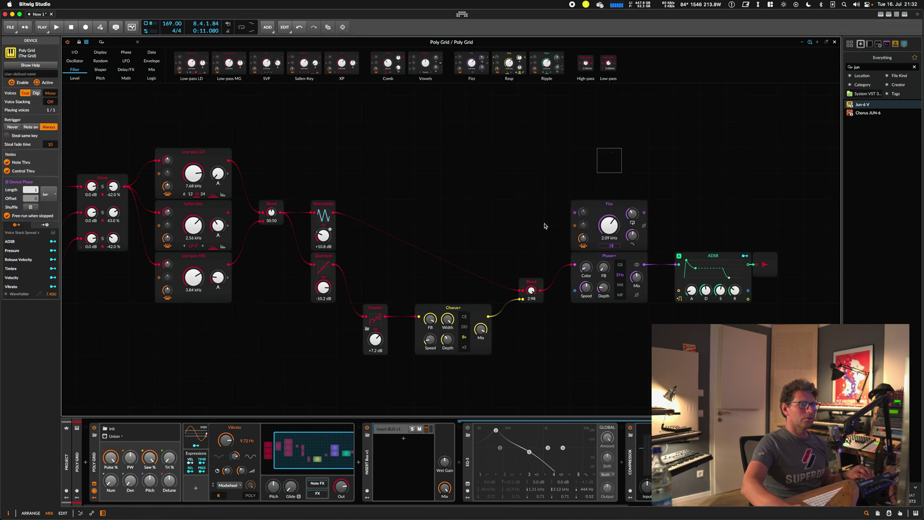
- Route the last Blend through the Fizz filter into the ADSR and delete the Phaser+ module
{"action": "left_click_drag", "start_coordinate": [672, 283], "coordinate": [680, 265]}
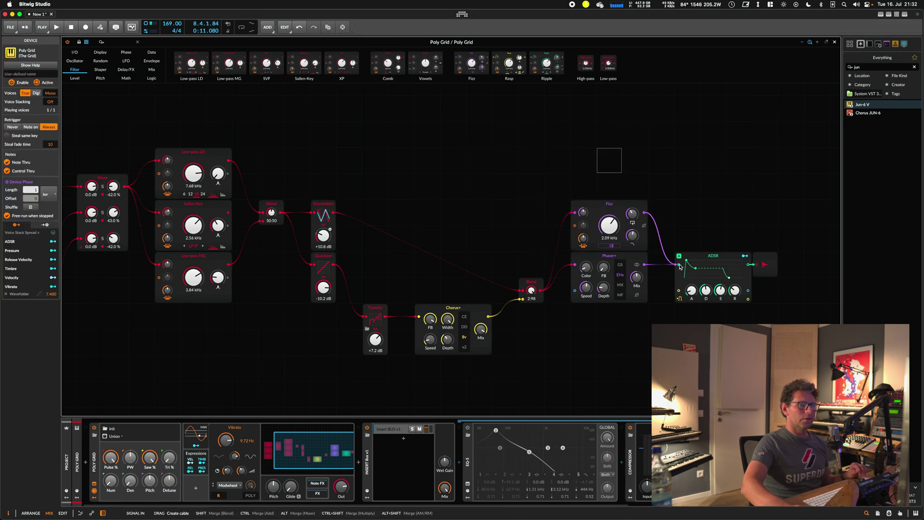
{"action": "left_click", "coordinate": [619, 260]}
{"action": "key", "text": "Delete"}
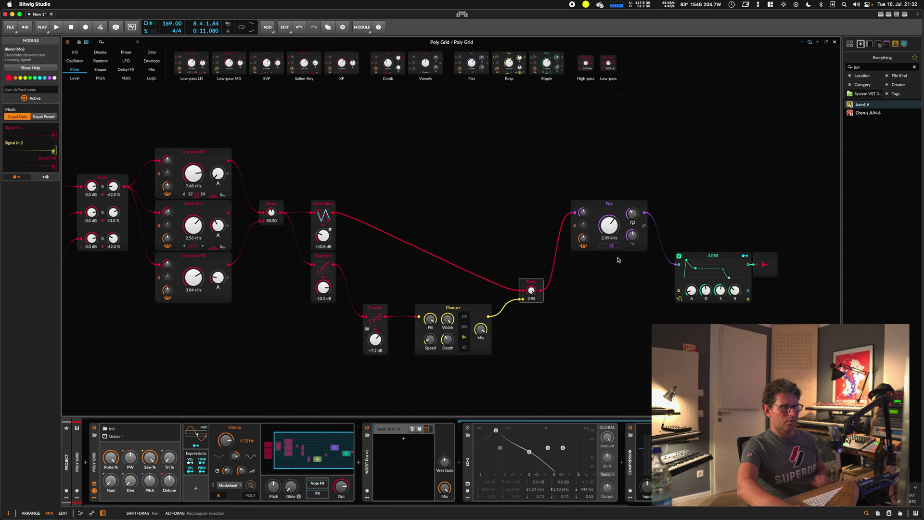
- Sweep the Fizz filter's cutoff, settling on 2.79 kHz, and modulate it by 40.50 from the Vibrato LFO
{"action": "left_click_drag", "start_coordinate": [609, 224], "coordinate": [609, 215]}
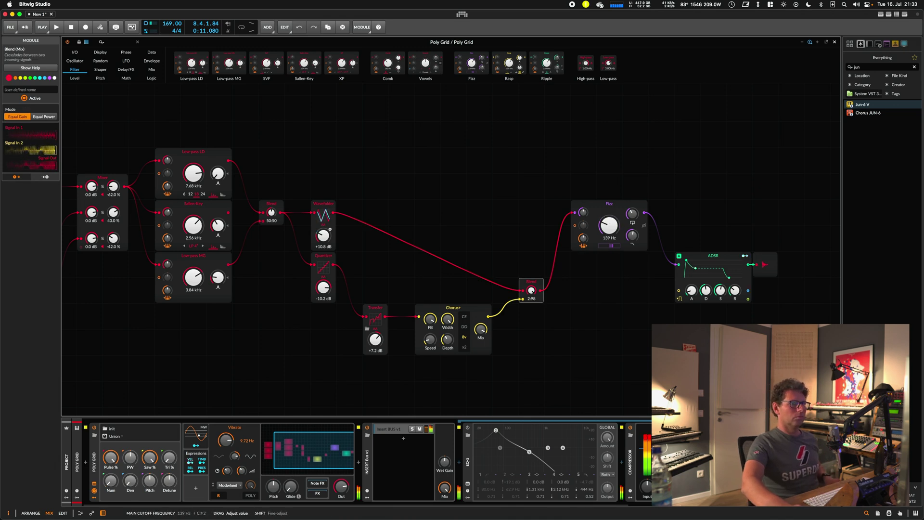
{"action": "mouse_move", "coordinate": [610, 226]}
{"action": "left_mouse_down"}
{"action": "mouse_move", "coordinate": [610, 270]}
{"action": "mouse_move", "coordinate": [609, 231]}
{"action": "left_mouse_up"}
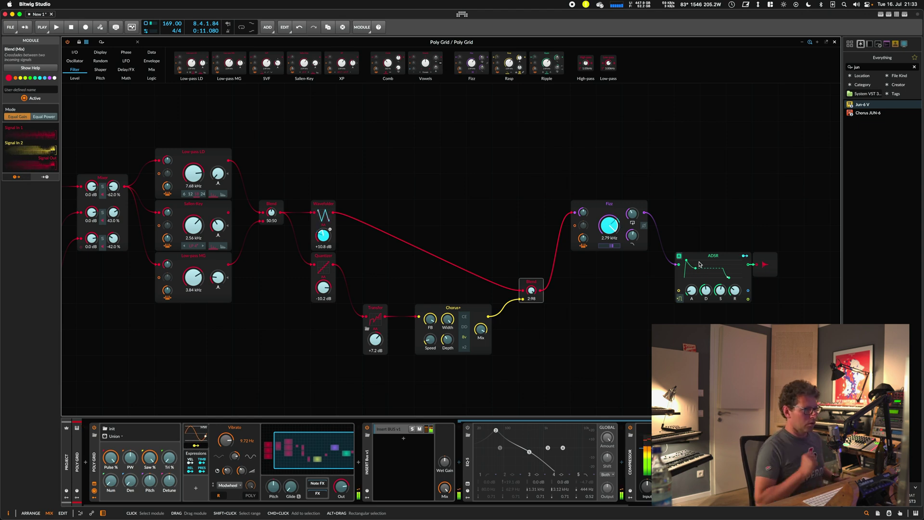
{"action": "left_click", "coordinate": [199, 437]}
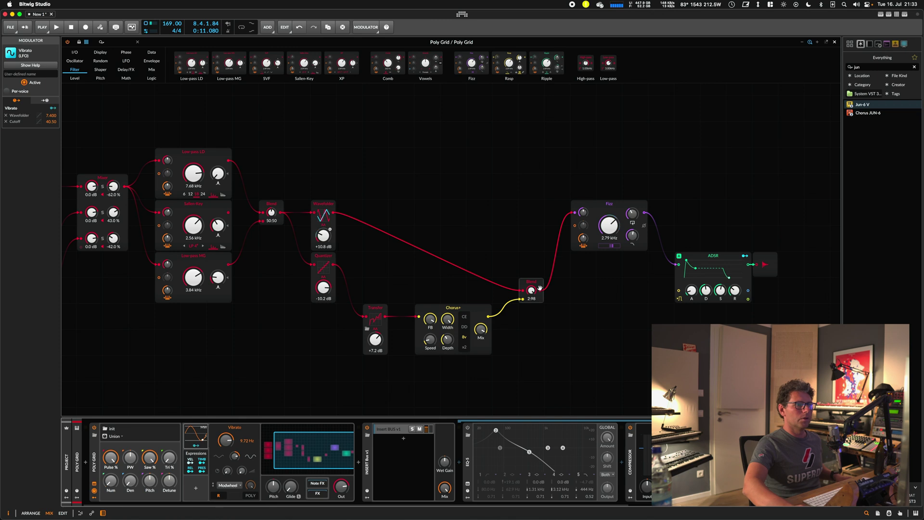
- Reconnect the last Blend directly to the ADSR and move the Fizz filter above the Wavefolder, fed by the first Blend
{"action": "left_click_drag", "start_coordinate": [540, 288], "coordinate": [687, 265]}
{"action": "left_click_drag", "start_coordinate": [602, 236], "coordinate": [342, 131]}
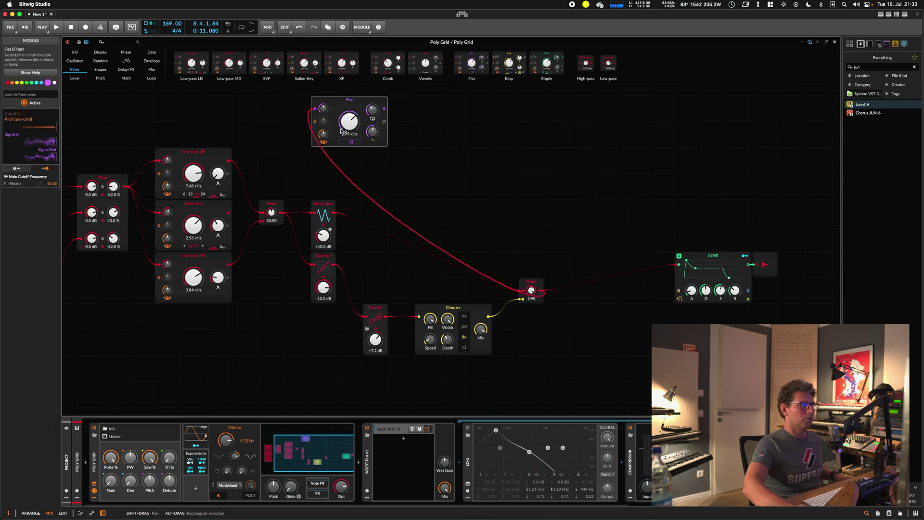
{"action": "left_click", "coordinate": [300, 187]}
{"action": "left_click_drag", "start_coordinate": [283, 213], "coordinate": [315, 110]}
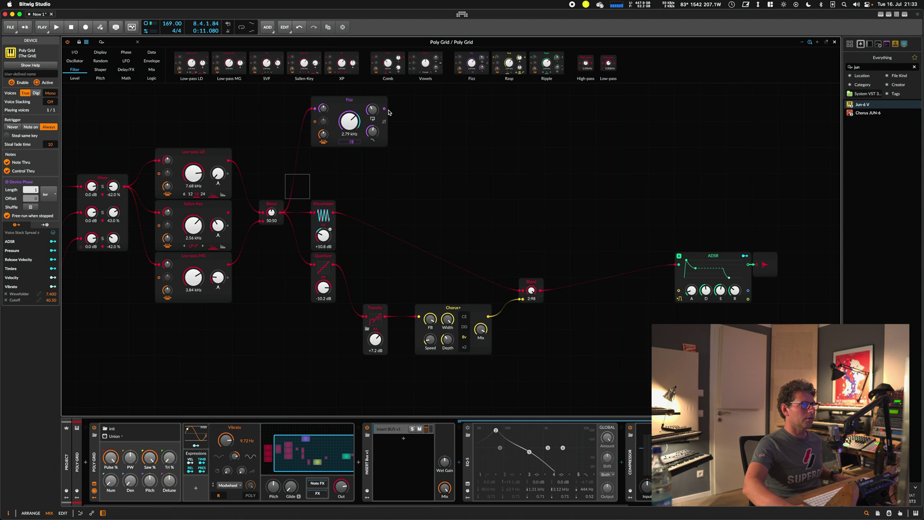
- Connect the Fizz filter's output to the inputs of the Wavefolder and the Quantizer
{"action": "left_click_drag", "start_coordinate": [384, 112], "coordinate": [376, 180]}
{"action": "left_click_drag", "start_coordinate": [330, 217], "coordinate": [319, 215]}
{"action": "left_click_drag", "start_coordinate": [385, 113], "coordinate": [312, 265]}
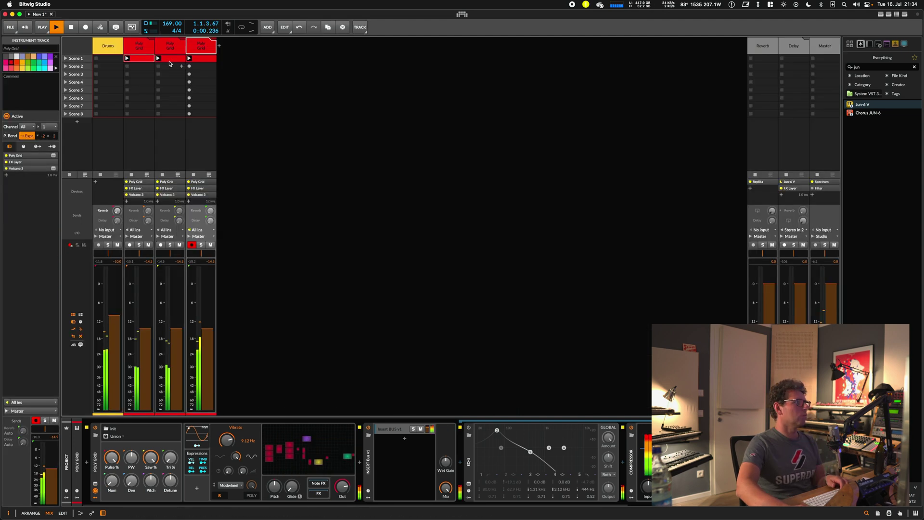
- Open the third Poly Grid's Scene 1 clip in the note editor to check its notes during playback
{"action": "double_click", "coordinate": [203, 58]}
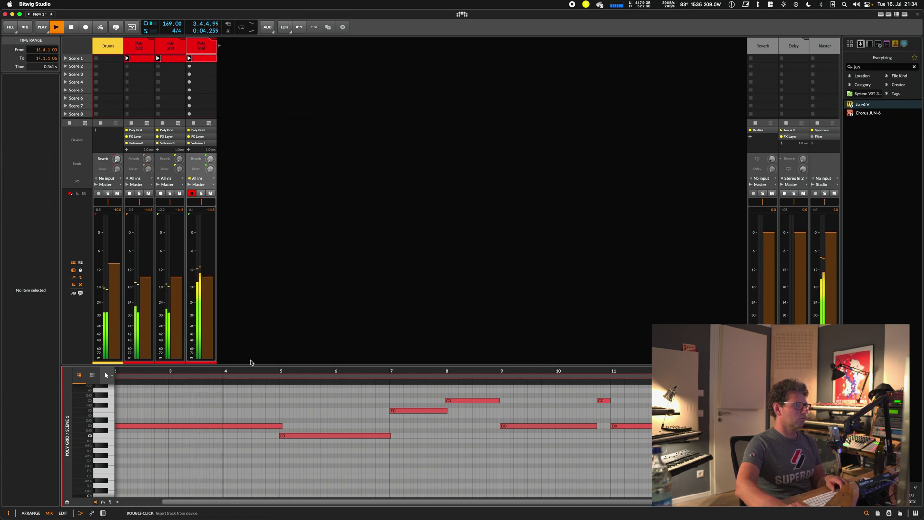
{"action": "key", "text": "space"}
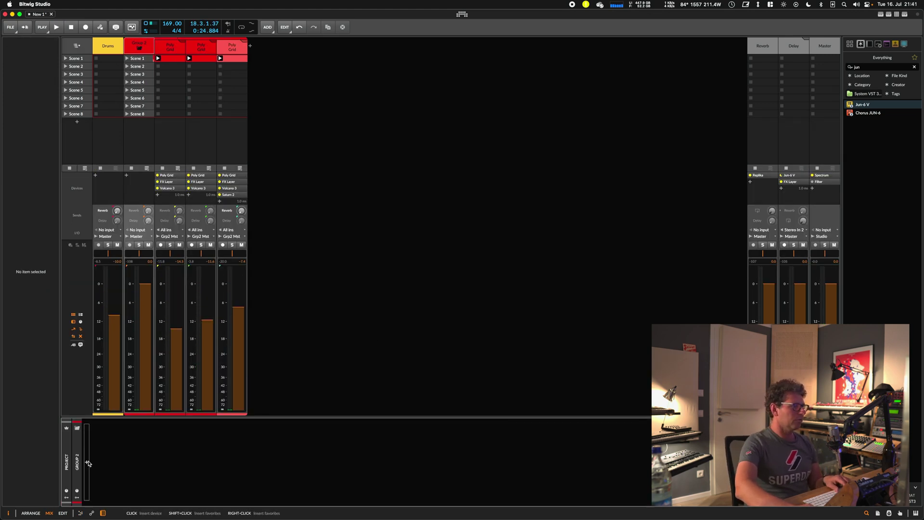
- Insert Saturn 2 on the Group 2 track holding the three synth layers and start playback
{"action": "left_click", "coordinate": [86, 462]}
{"action": "type", "text": "saturn"}
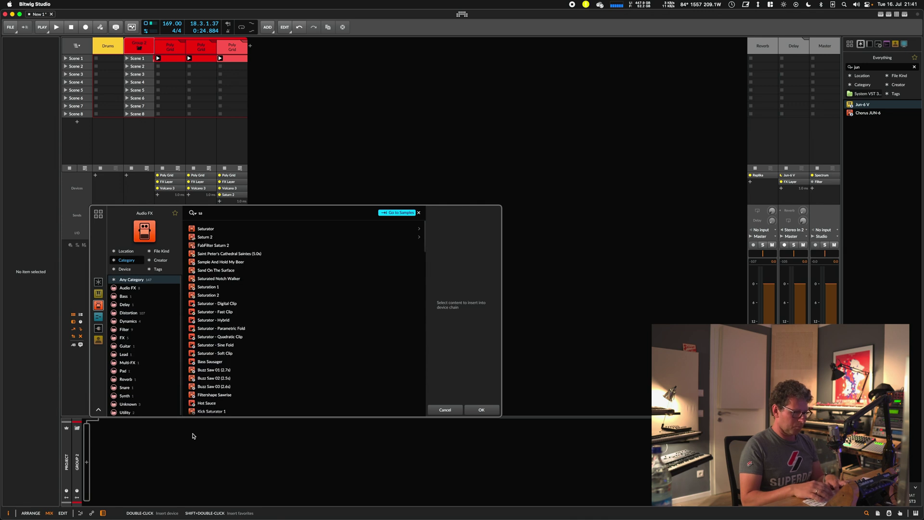
{"action": "double_click", "coordinate": [240, 230]}
{"action": "key", "text": "space"}
- Isolate a middle band in Saturn 2, with its drive at 91.7% and its level at about +1.31 dB
{"action": "left_click", "coordinate": [449, 253]}
{"action": "left_click_drag", "start_coordinate": [451, 293], "coordinate": [458, 251]}
{"action": "scroll", "coordinate": [458, 251], "scroll_direction": "up", "scroll_amount": 2}
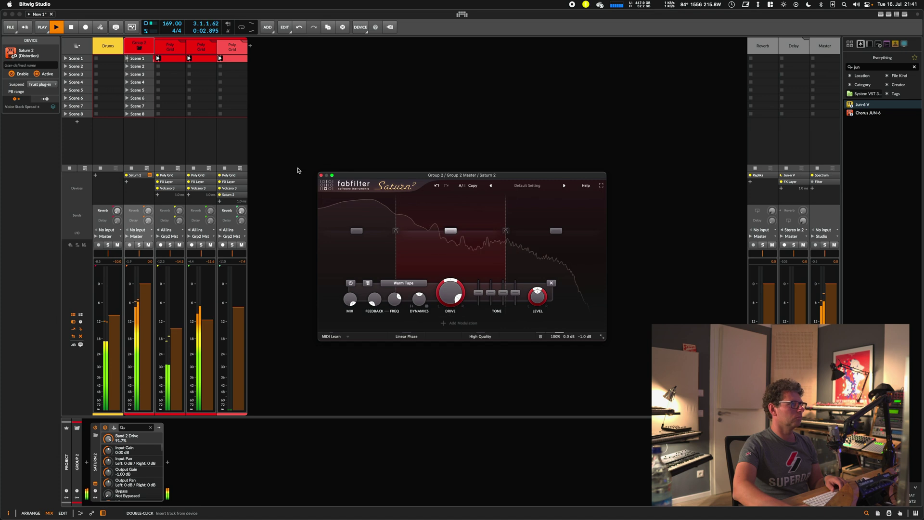
{"action": "scroll", "coordinate": [539, 293], "scroll_direction": "up", "scroll_amount": 3}
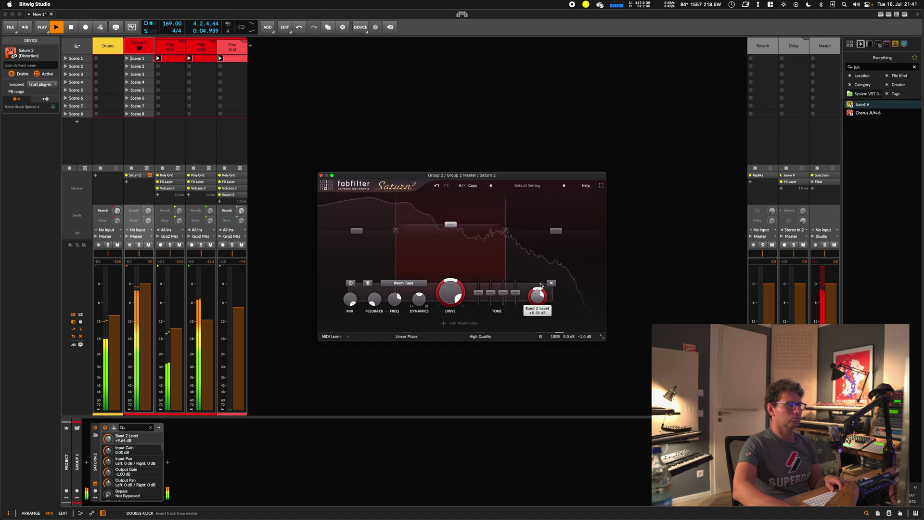
{"action": "left_click_drag", "start_coordinate": [542, 288], "coordinate": [544, 294]}
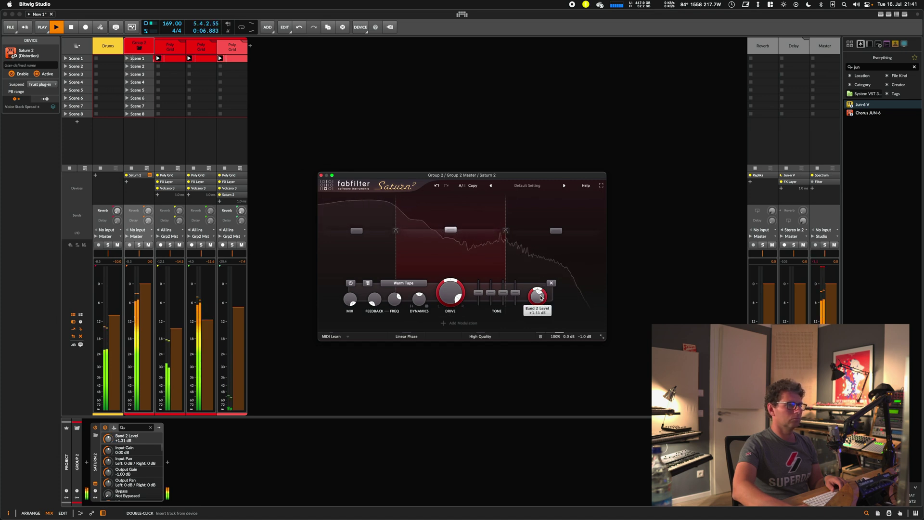